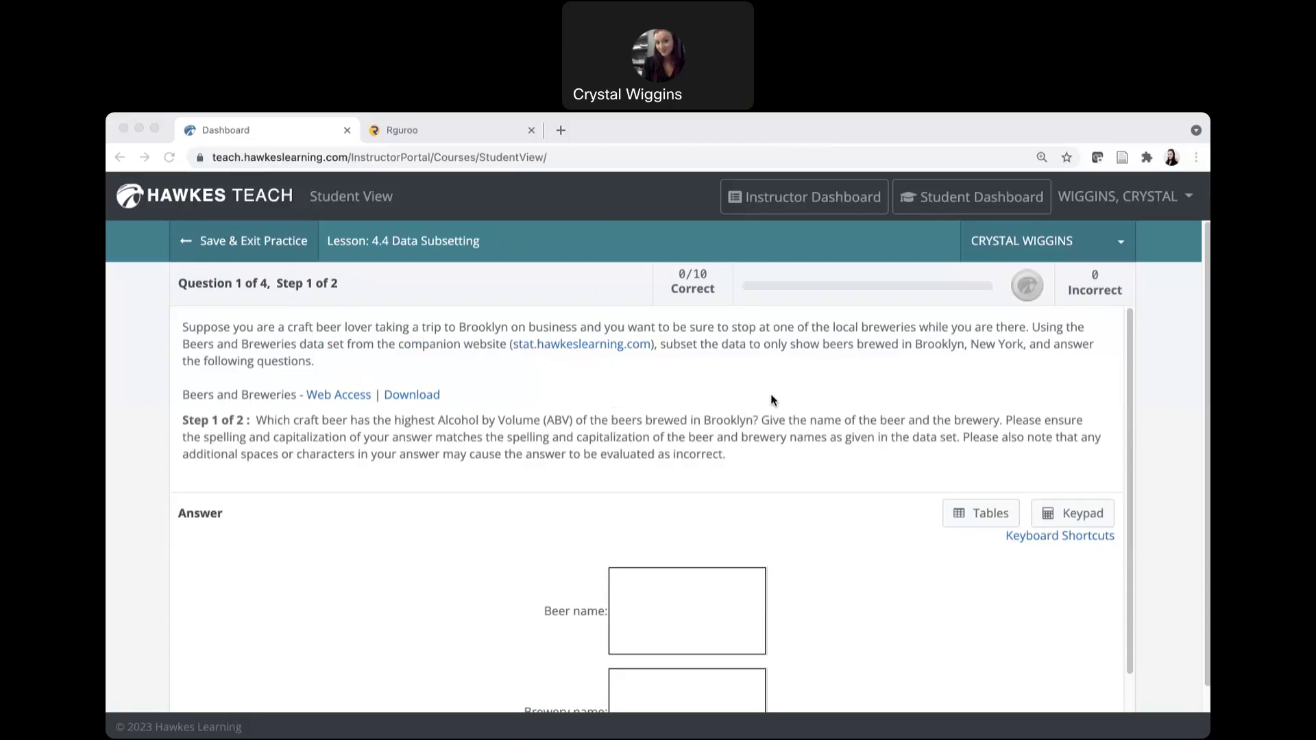
left_click(232, 344)
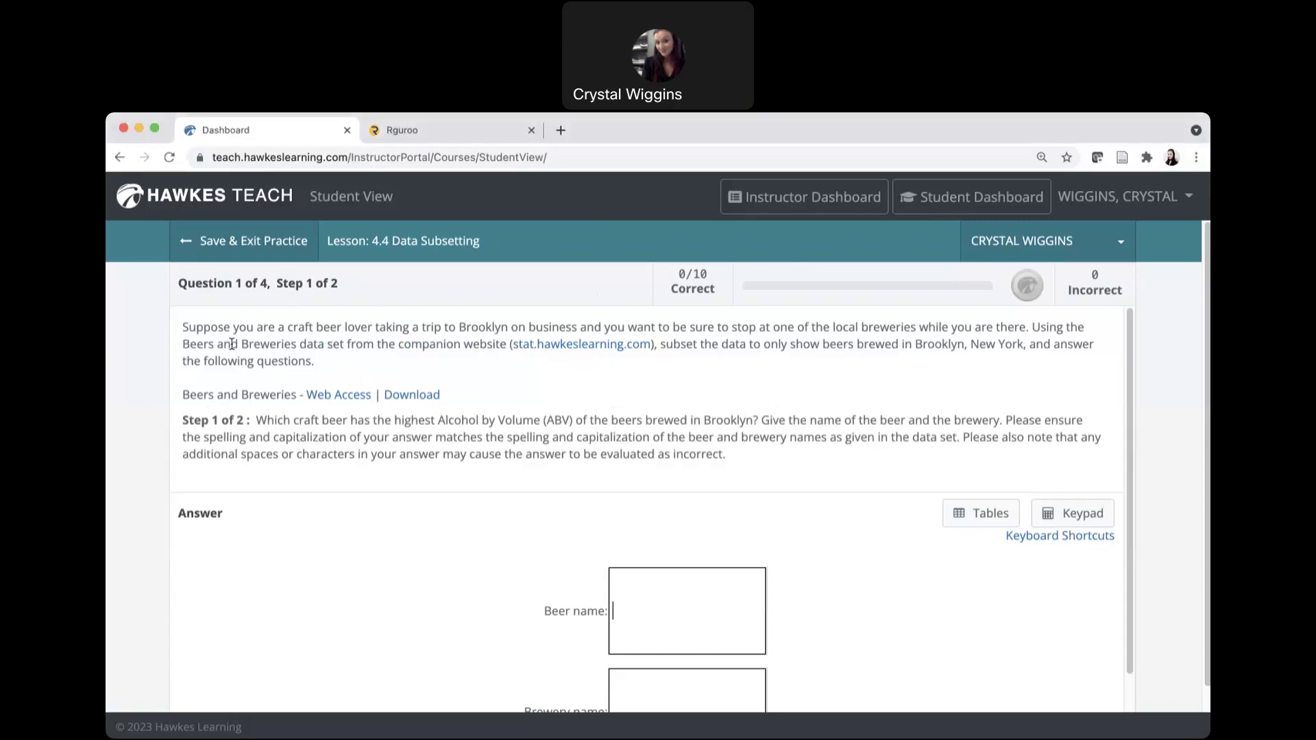
left_click_drag(344, 344, 182, 328)
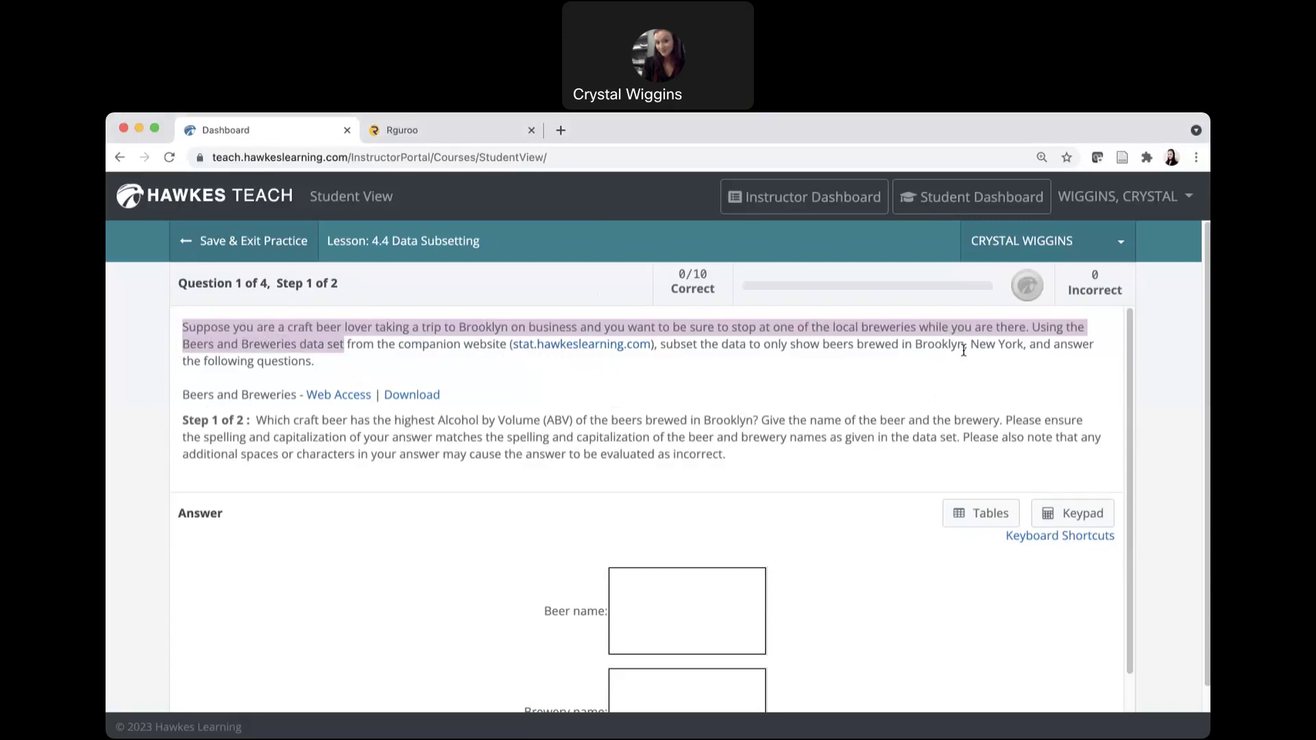
left_click(370, 365)
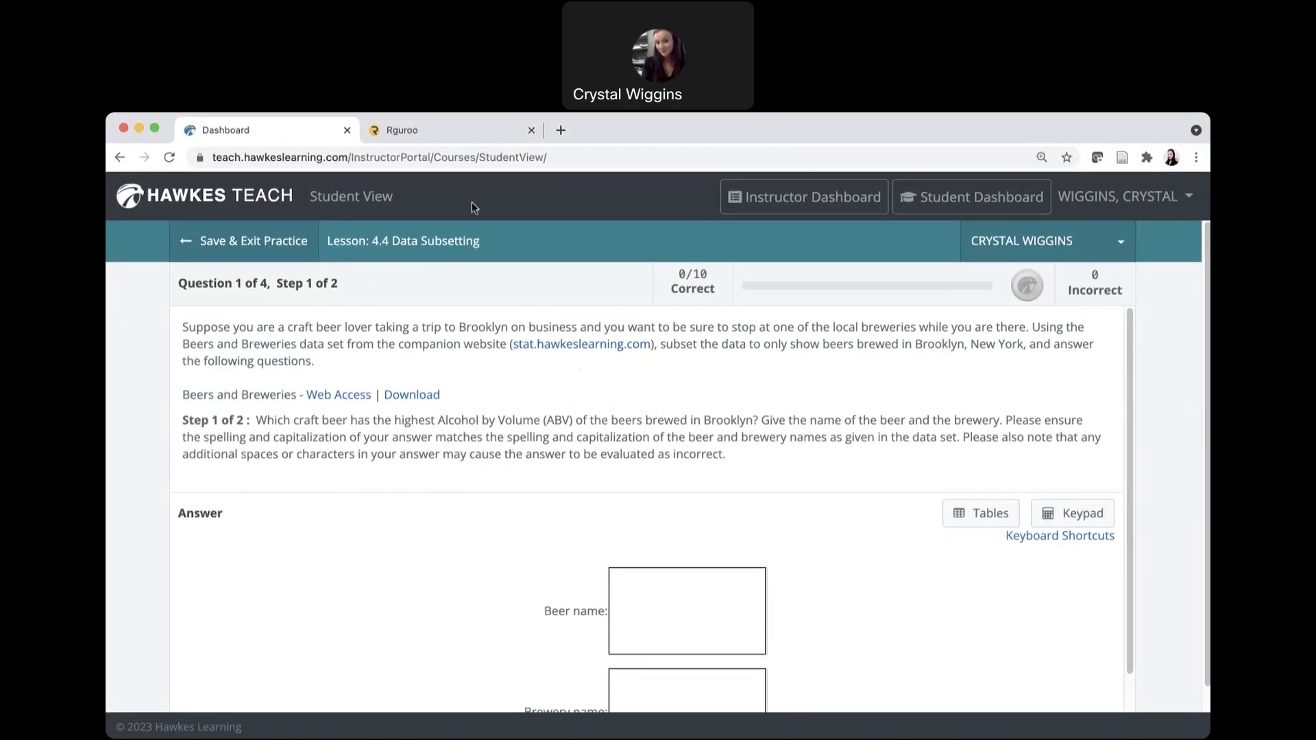
- Switch to Rguroo and close every open dataset and subset tab without saving, along with the MP_0.21 to 0.3_ListPrice data summary
left_click(434, 129)
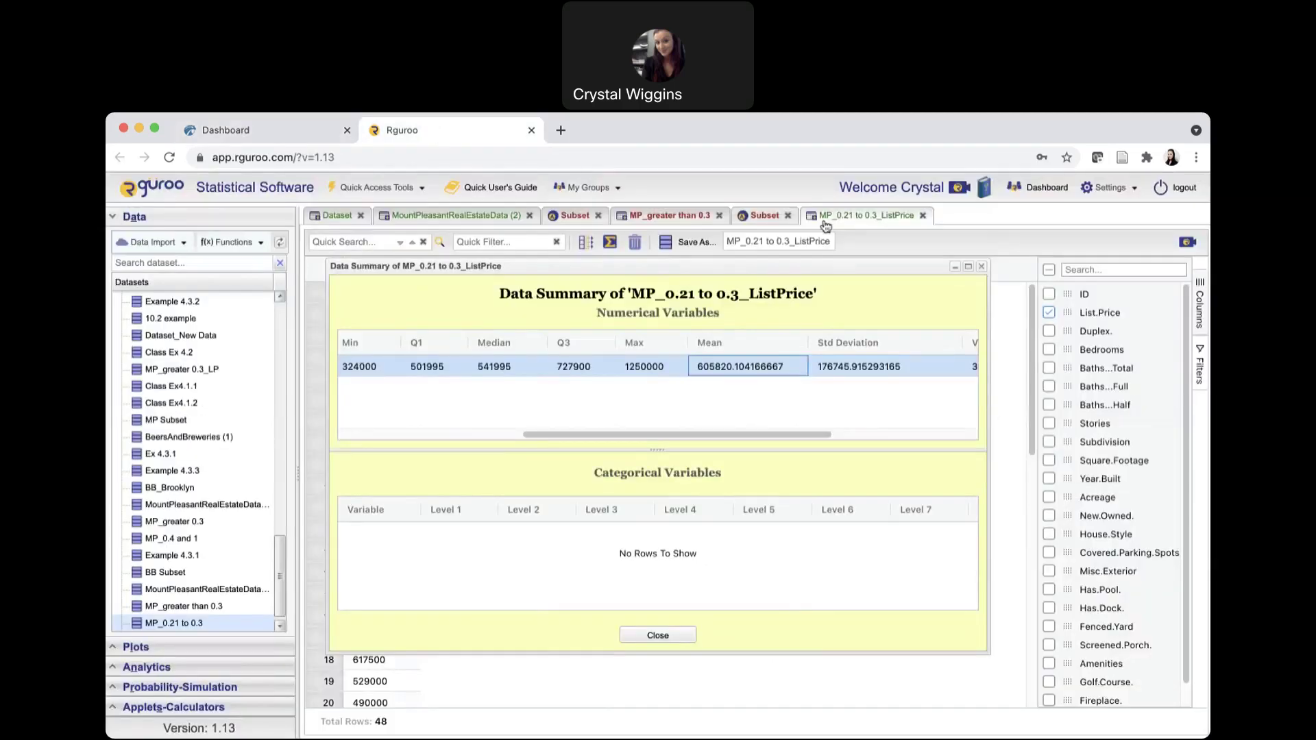
left_click(924, 216)
left_click(788, 215)
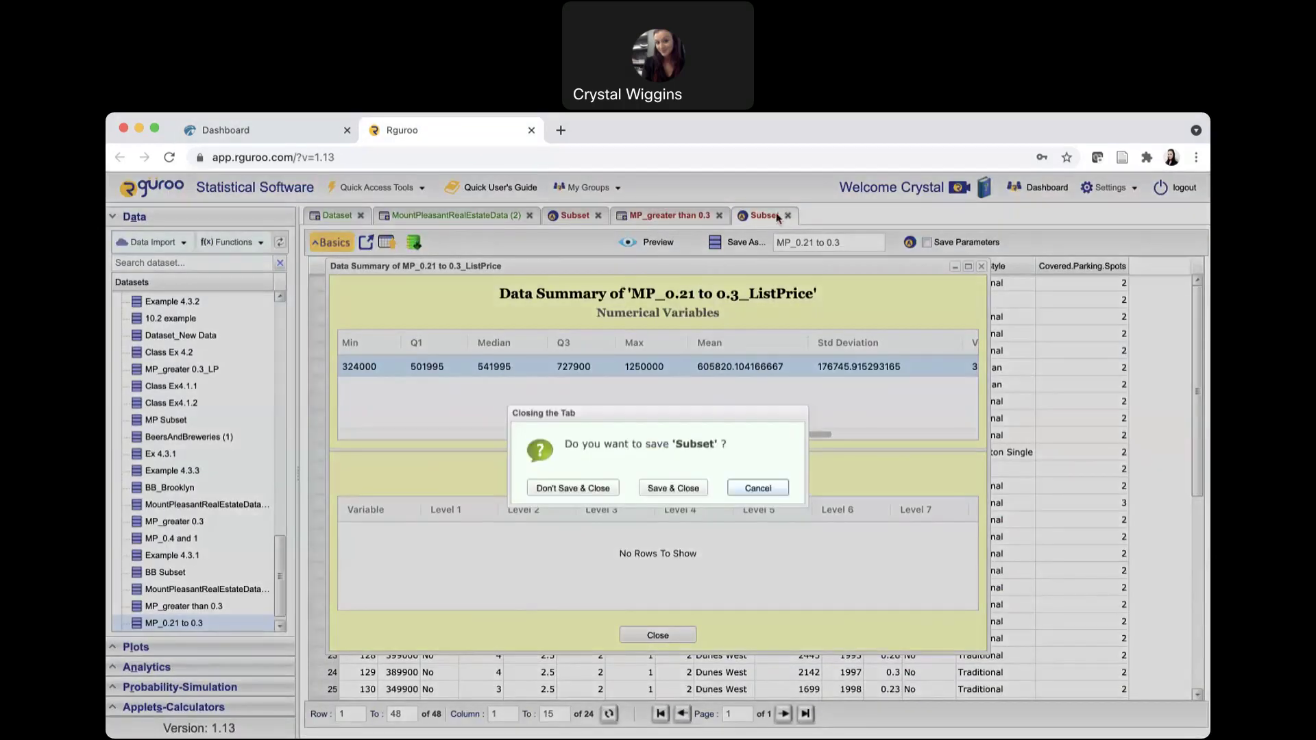
left_click(603, 488)
left_click(719, 216)
left_click(597, 488)
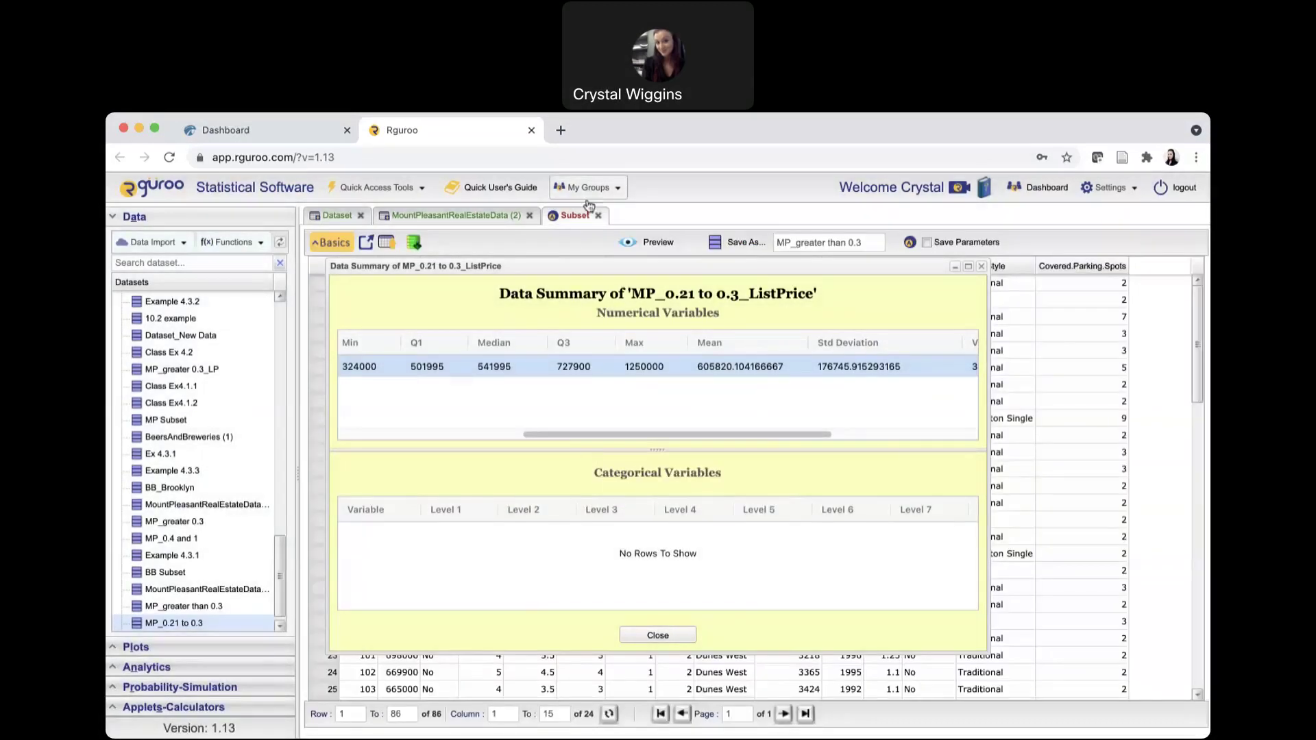
left_click(599, 216)
left_click(586, 488)
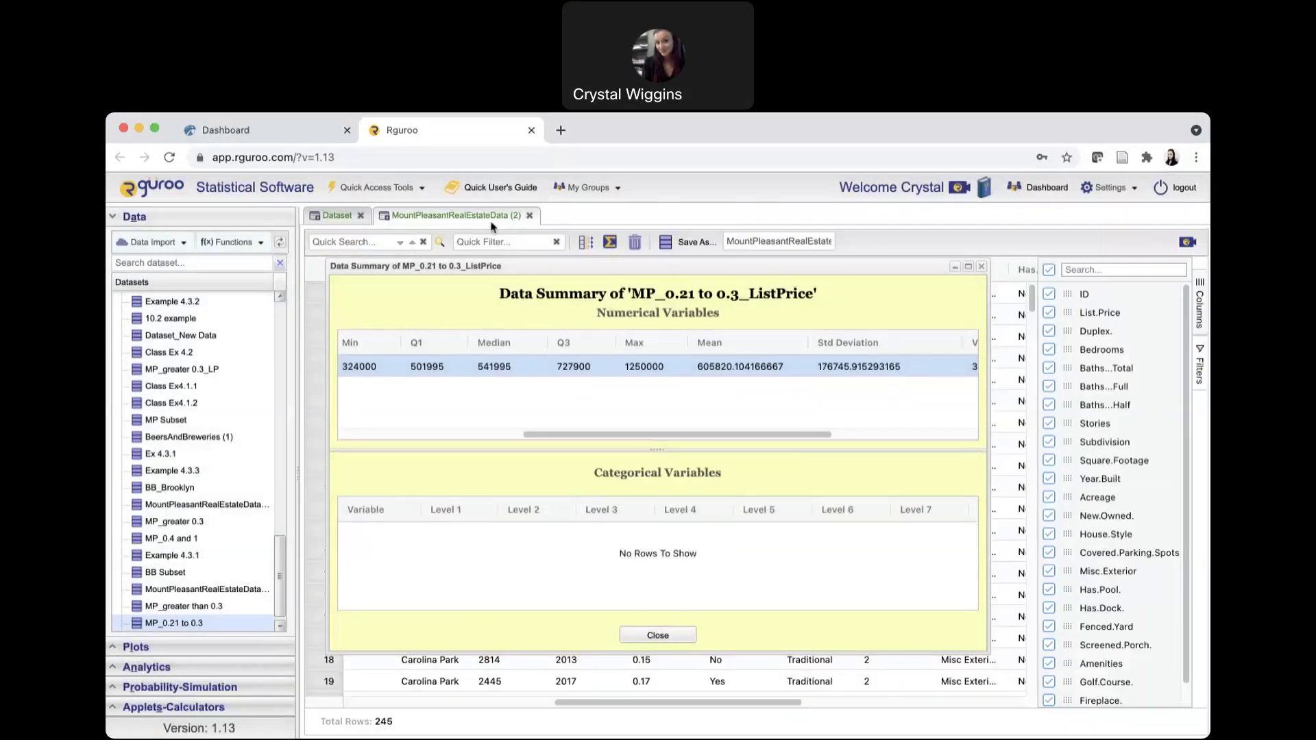
left_click(529, 217)
left_click(360, 216)
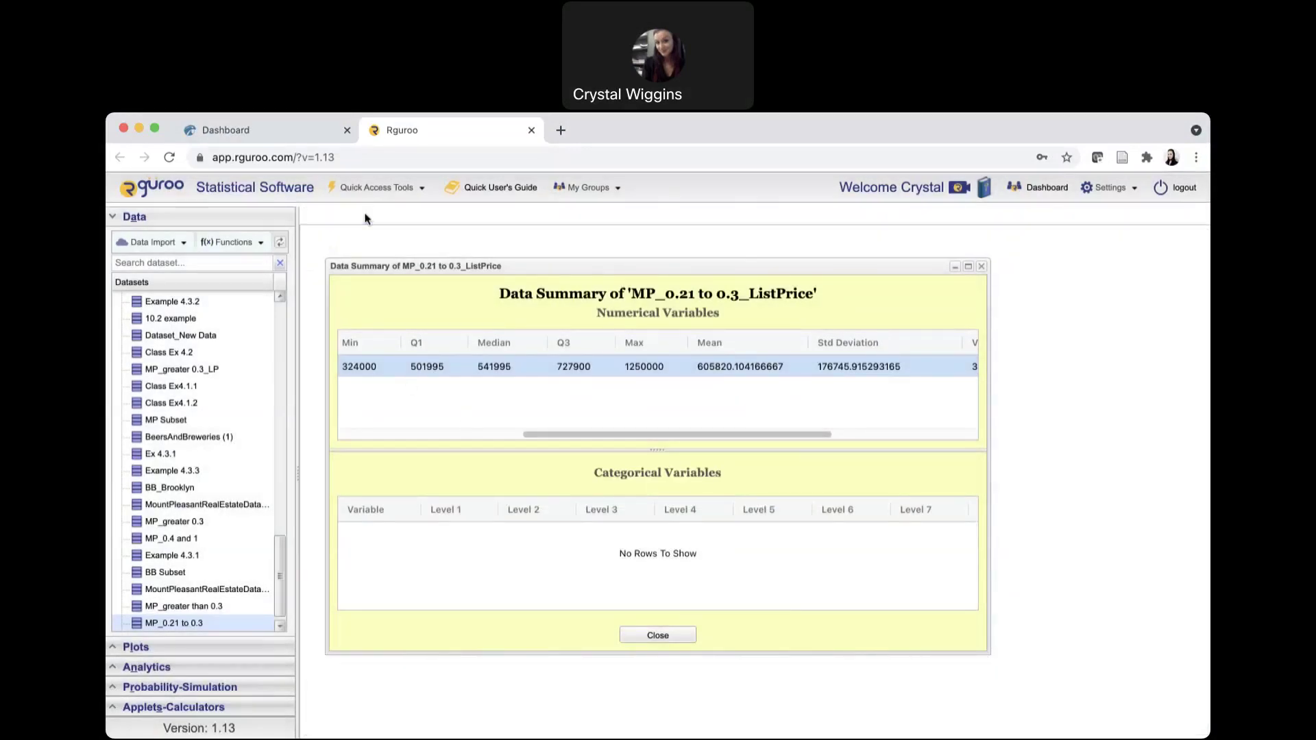
left_click(981, 268)
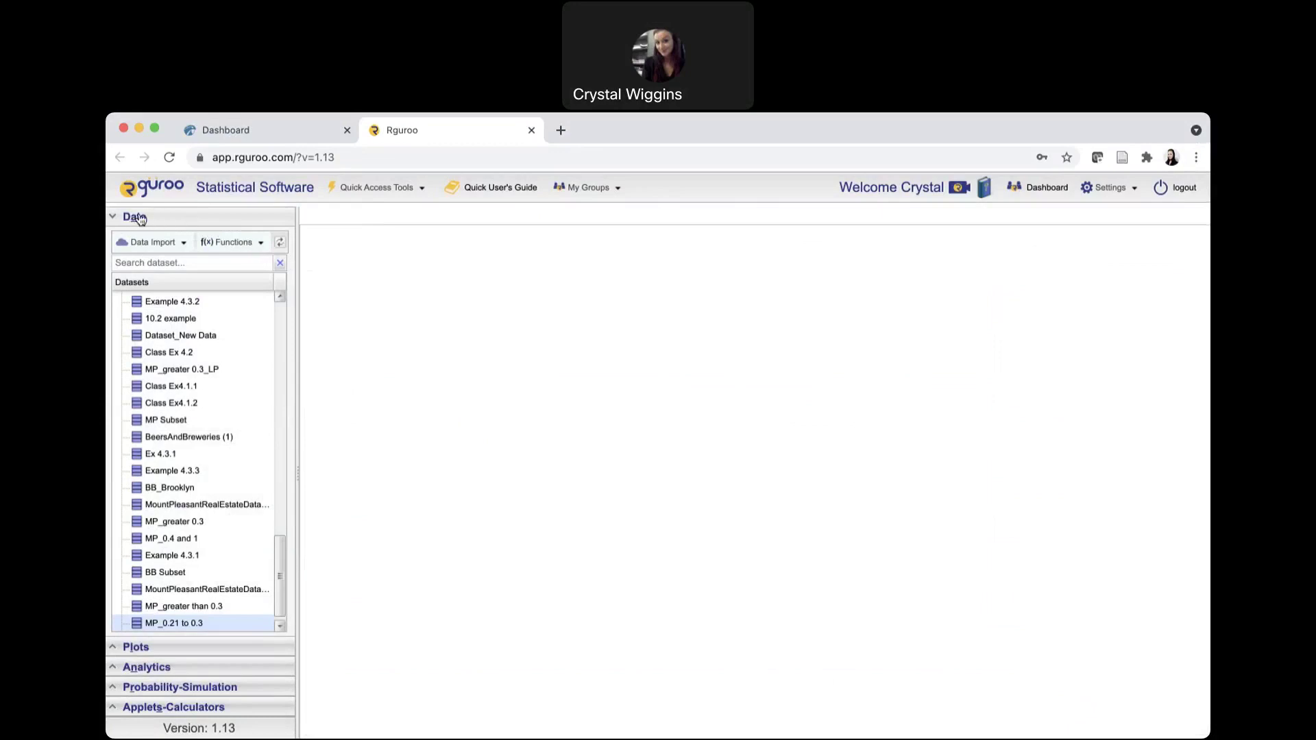
- Open the dataset repository import and locate the Hawkes repository among the public repositories
left_click(185, 244)
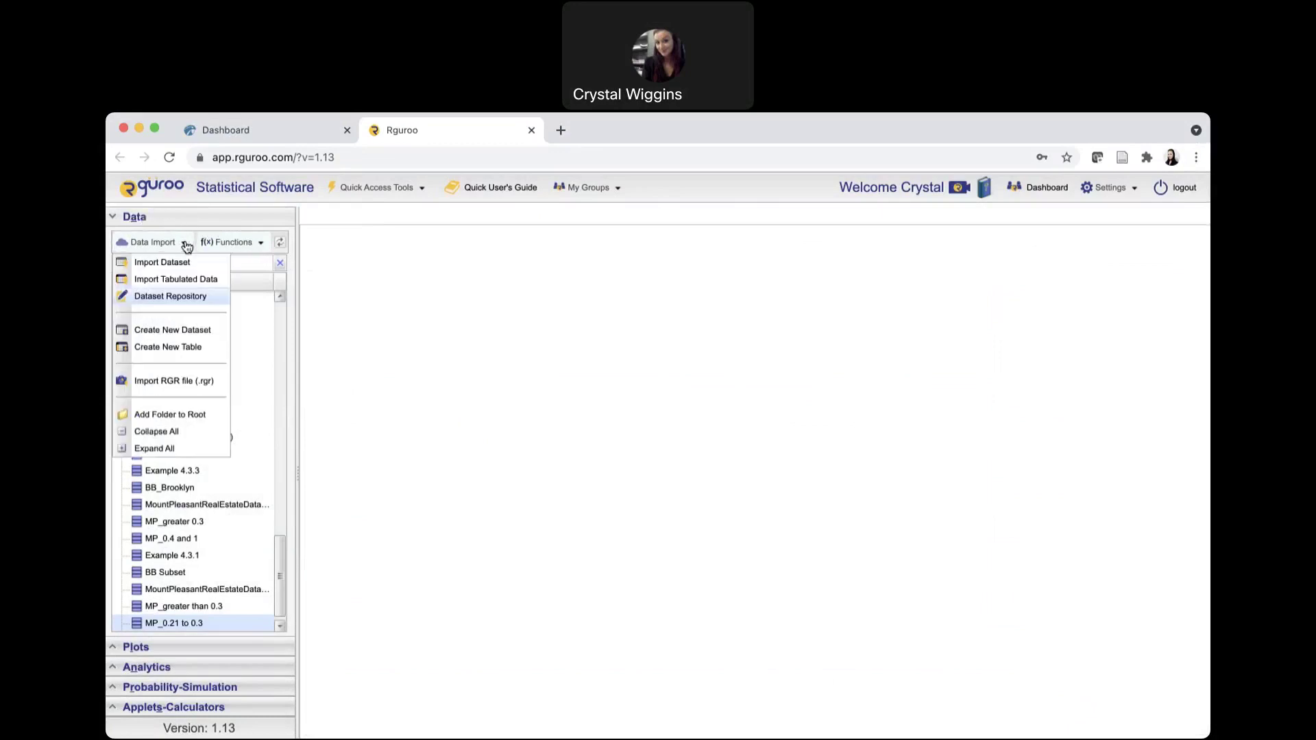
left_click(196, 295)
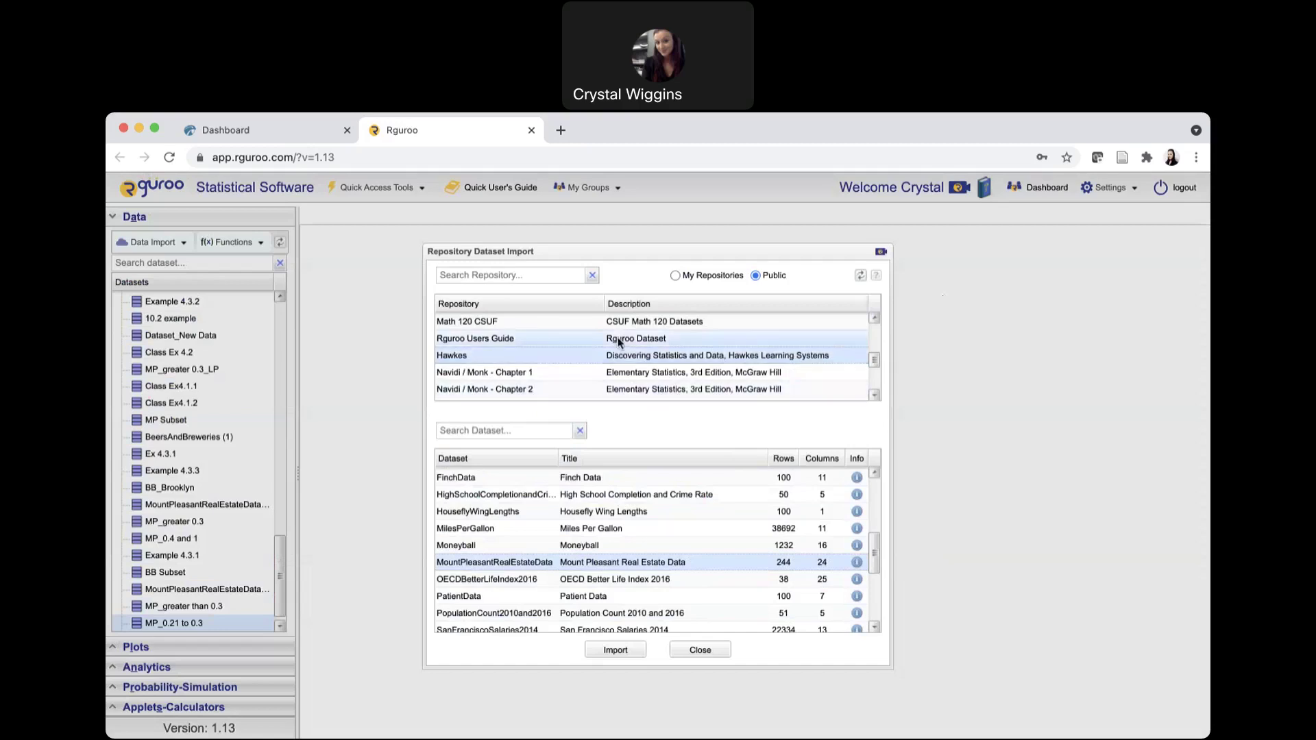
scroll(618, 343, "up", 5)
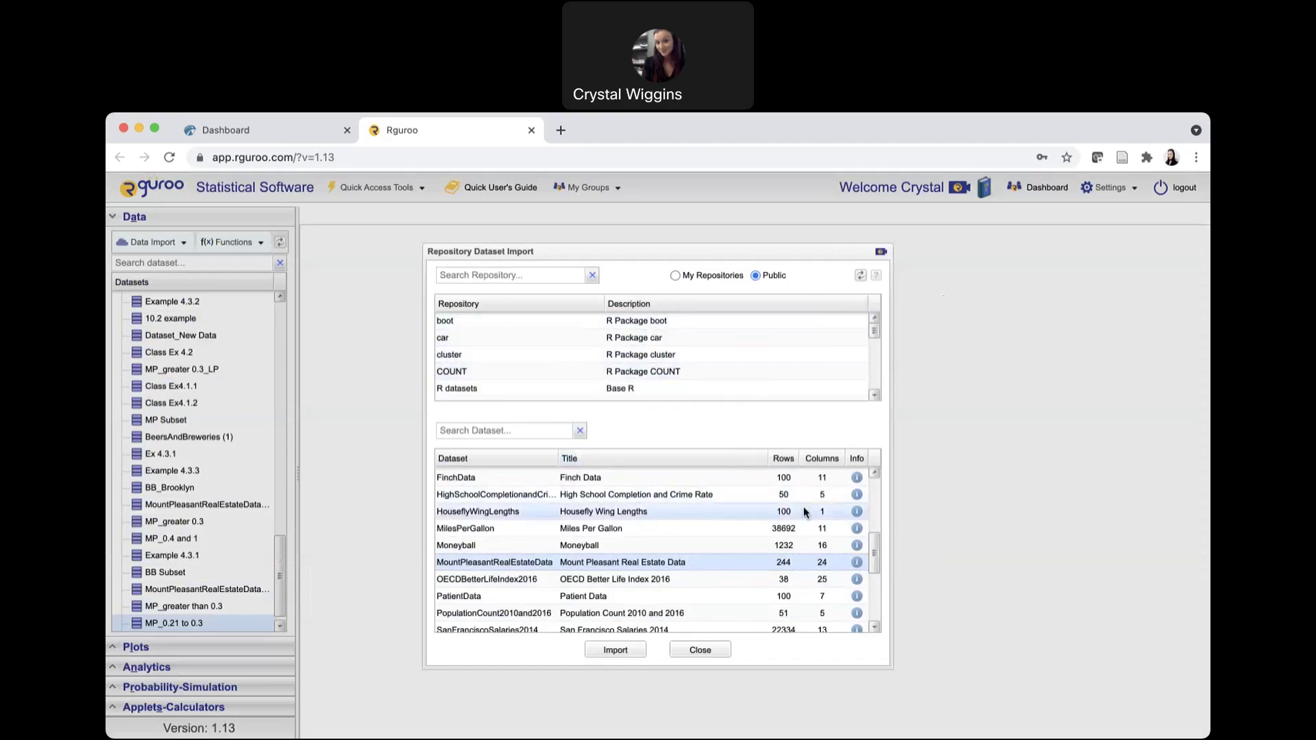
scroll(672, 363, "down", 5)
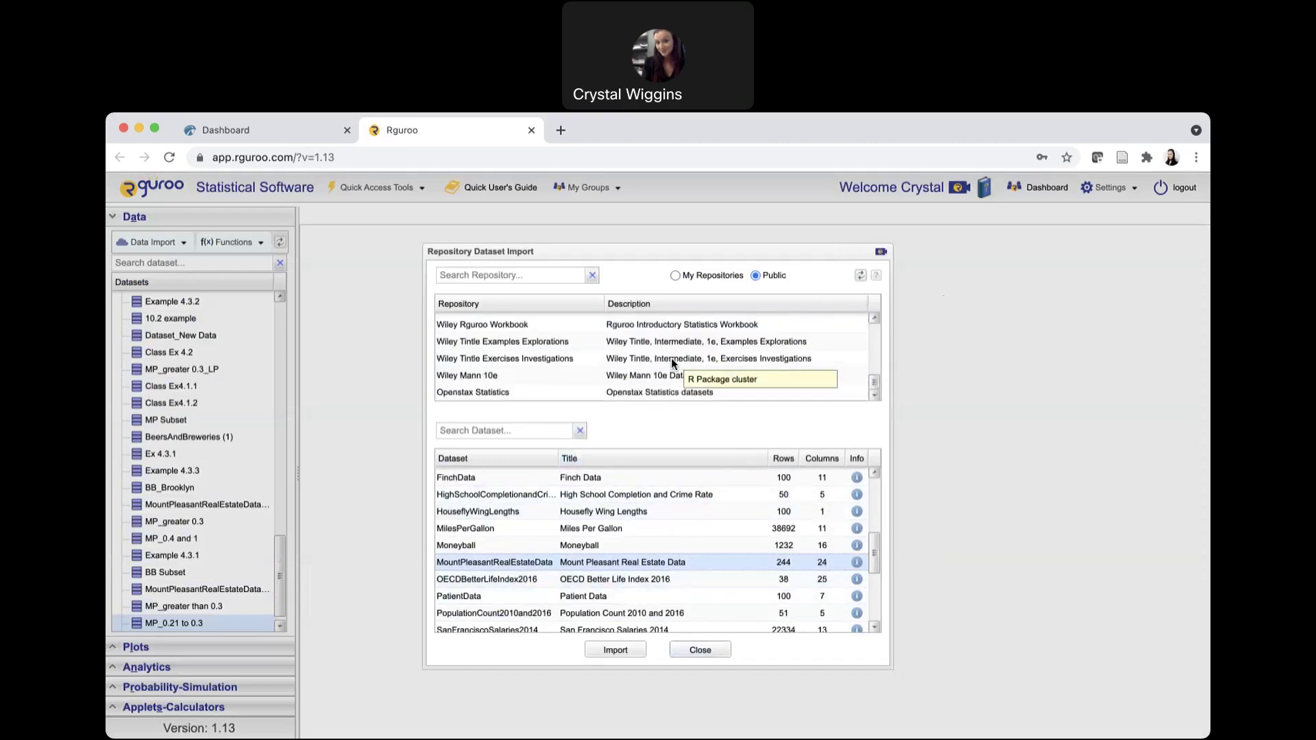
scroll(672, 358, "up", 10)
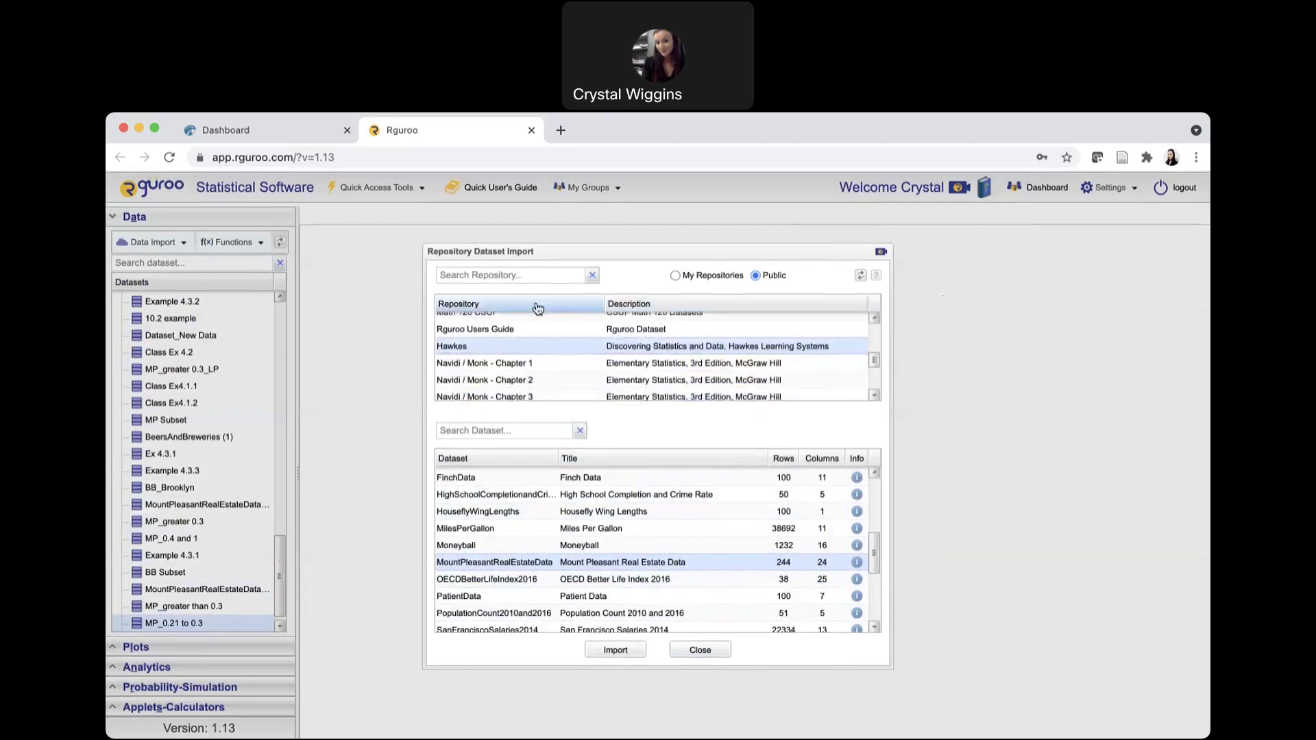
scroll(668, 360, "up", 5)
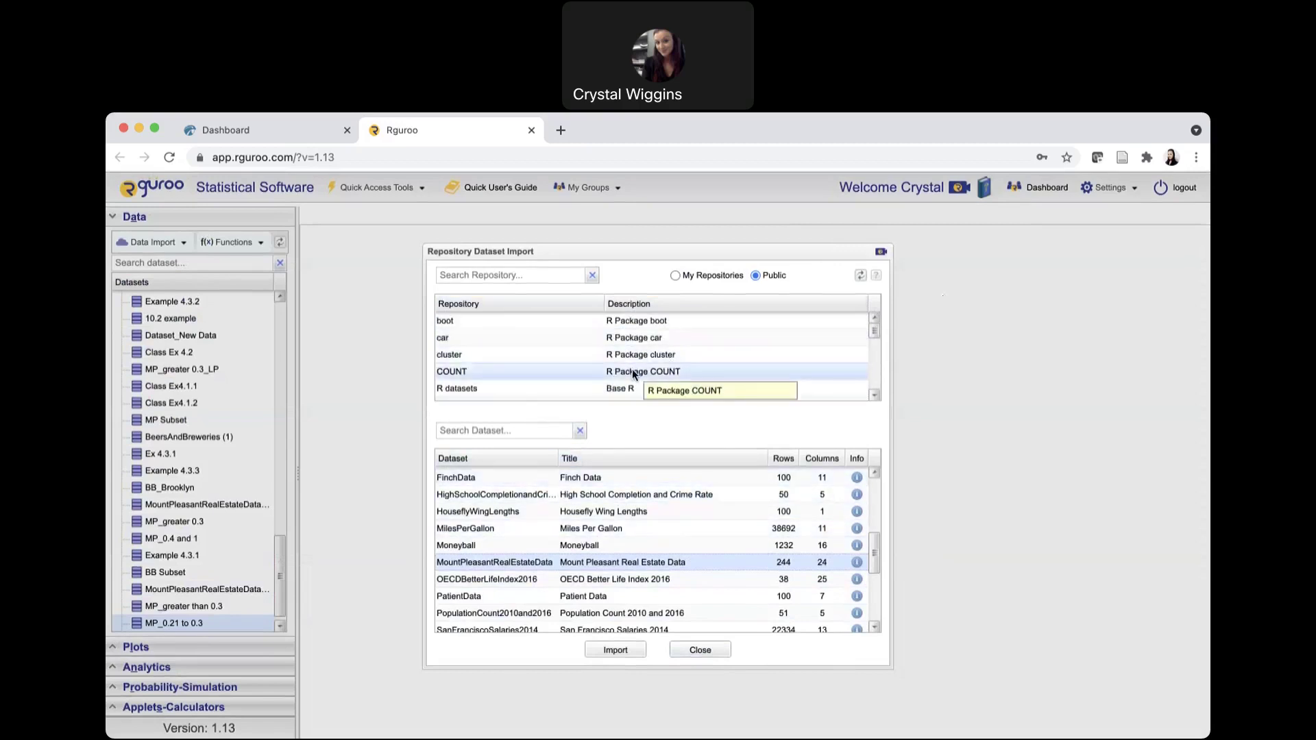
scroll(609, 376, "down", 5)
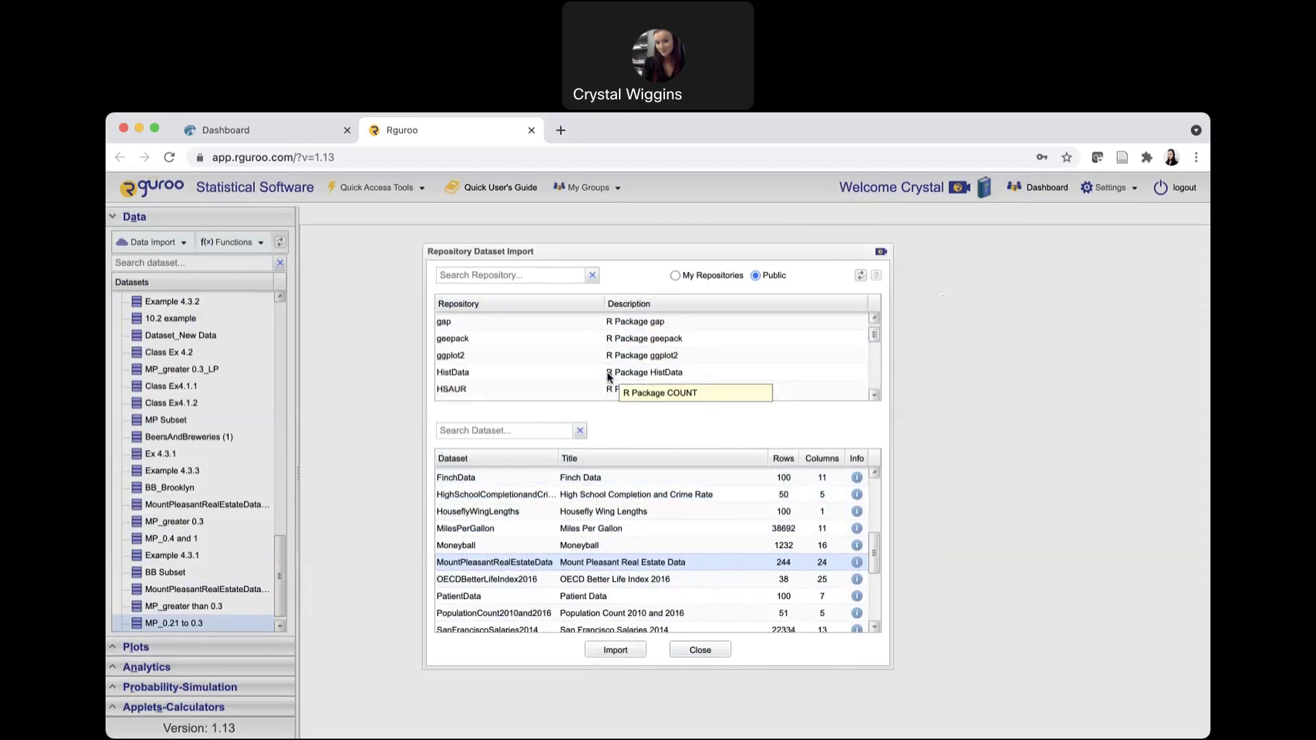
scroll(608, 376, "down", 10)
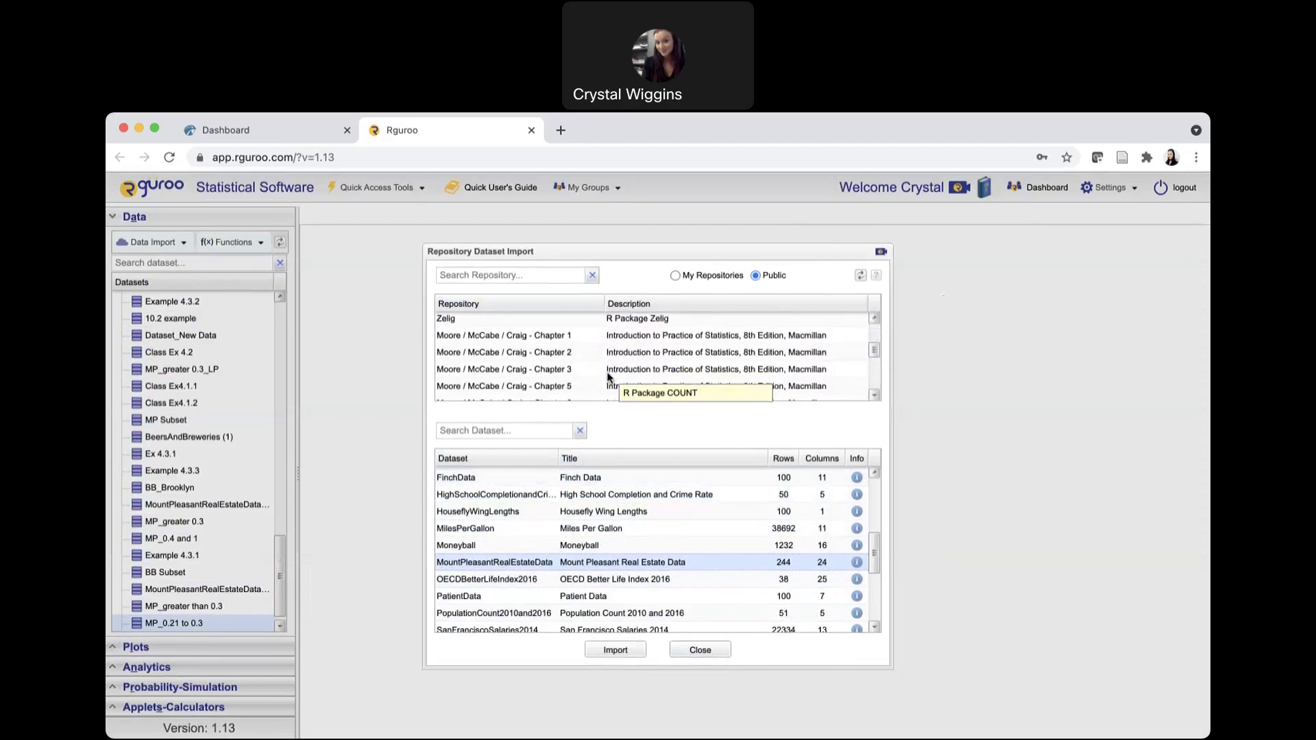
scroll(609, 376, "down", 3)
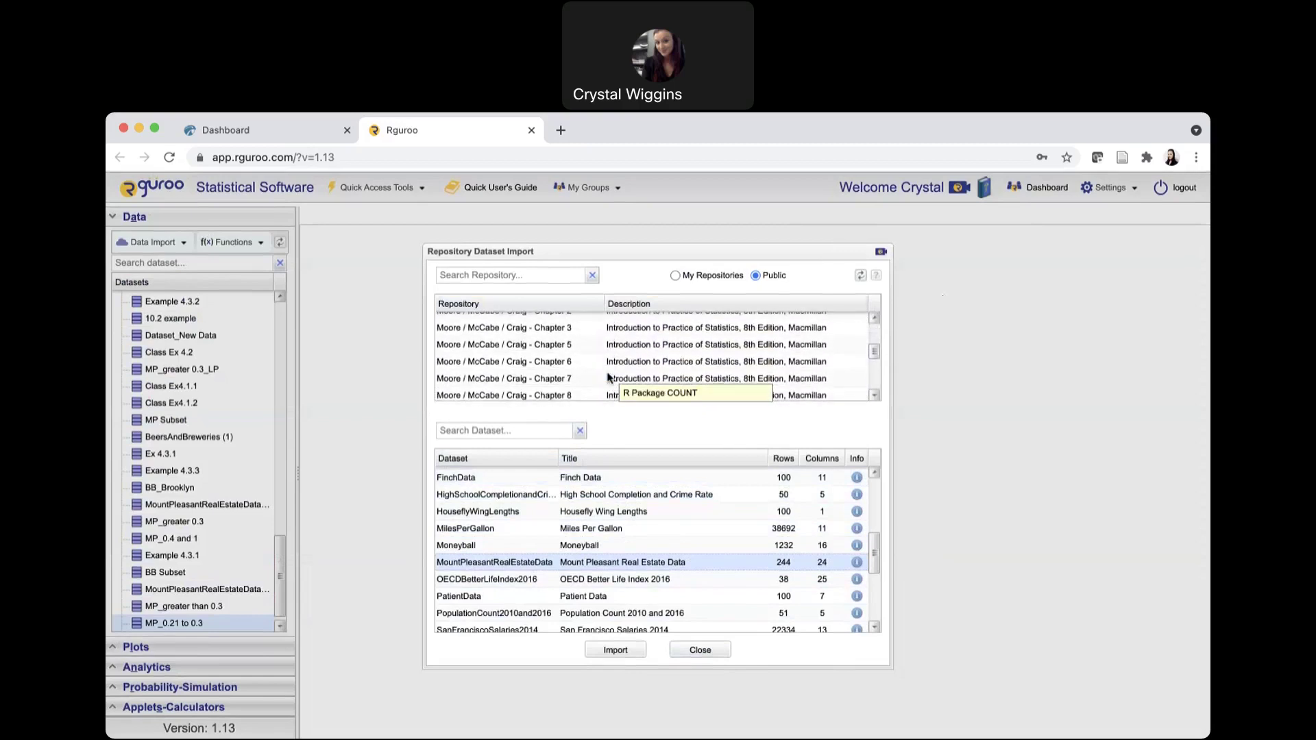
scroll(609, 377, "down", 3)
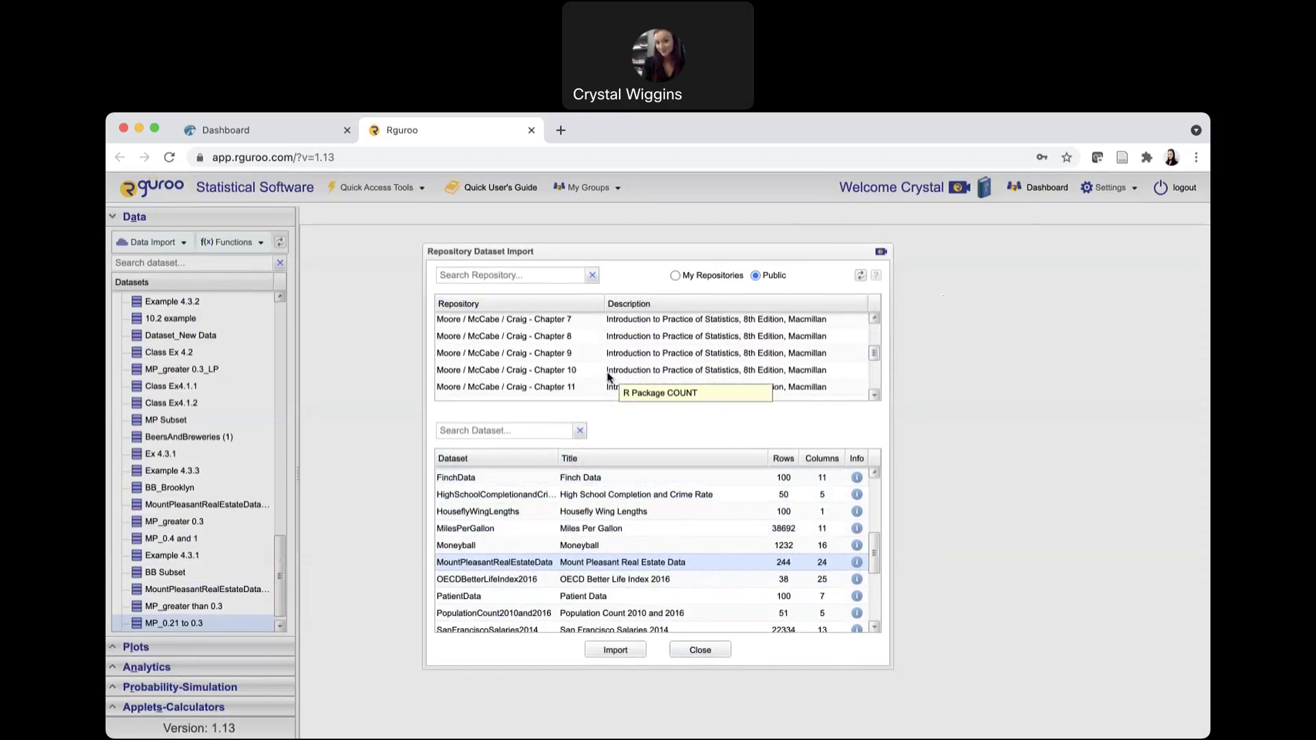
scroll(608, 376, "down", 5)
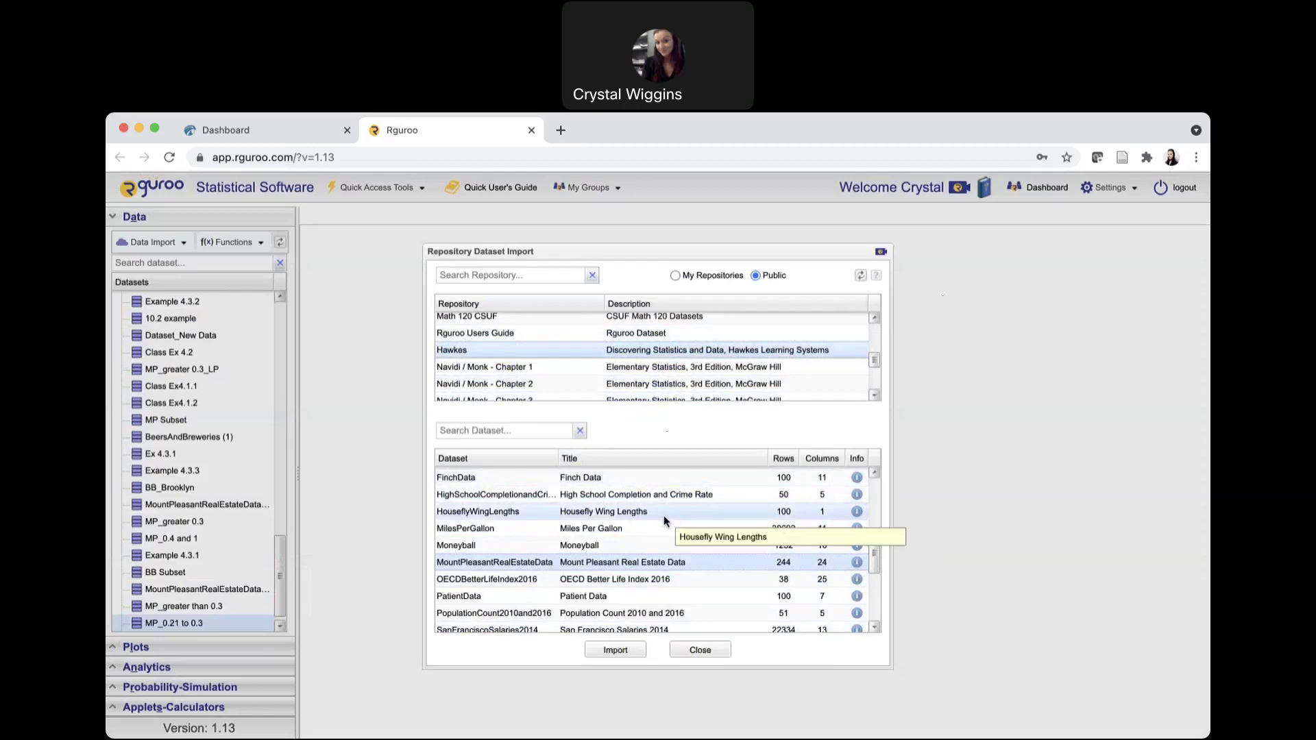
- Import the BeersAndBreweries dataset from the Hawkes repository and close the import dialog
scroll(652, 517, "up", 5)
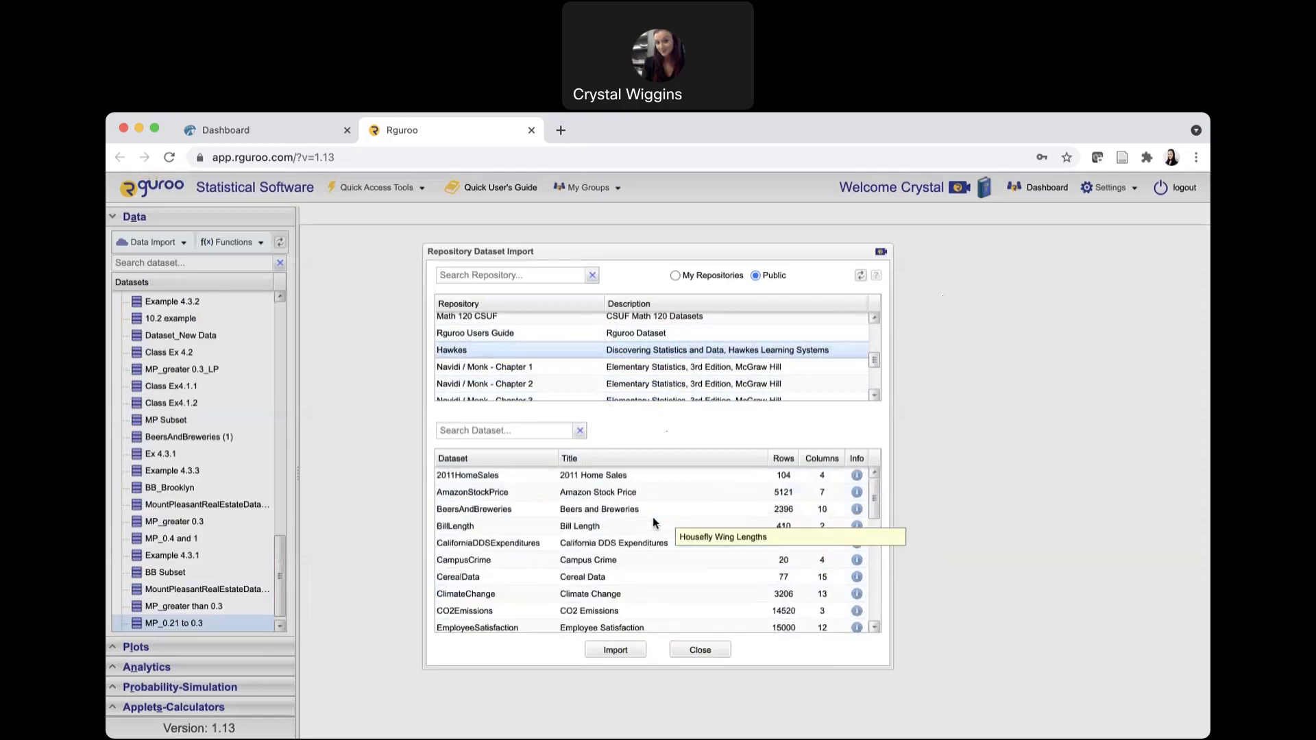
left_click(489, 514)
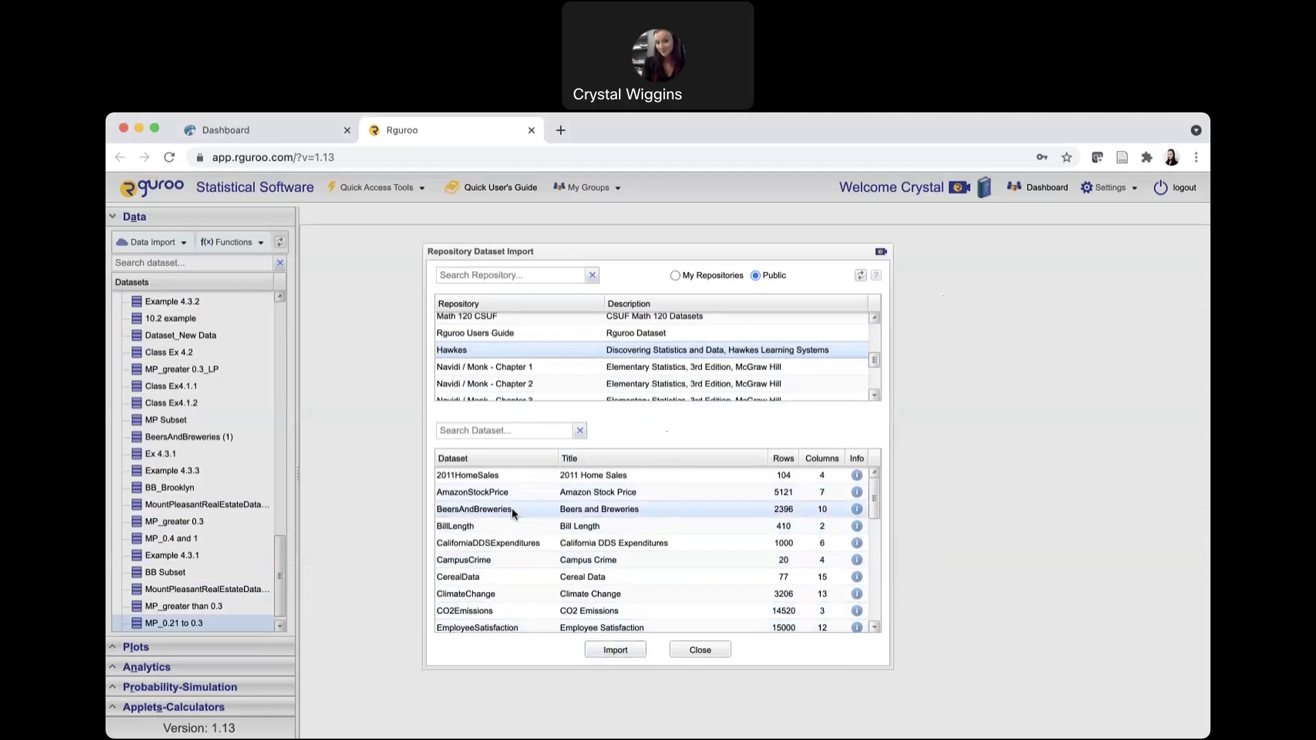
left_click(620, 653)
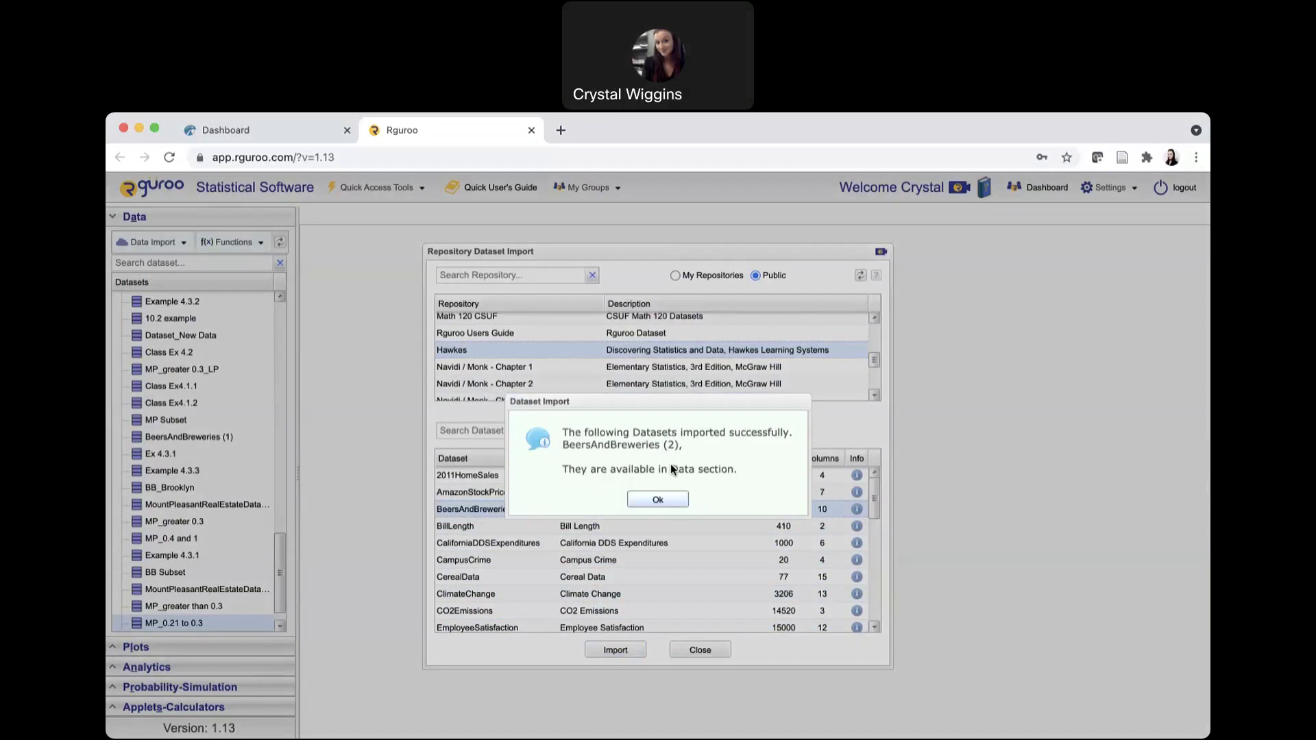
left_click(660, 499)
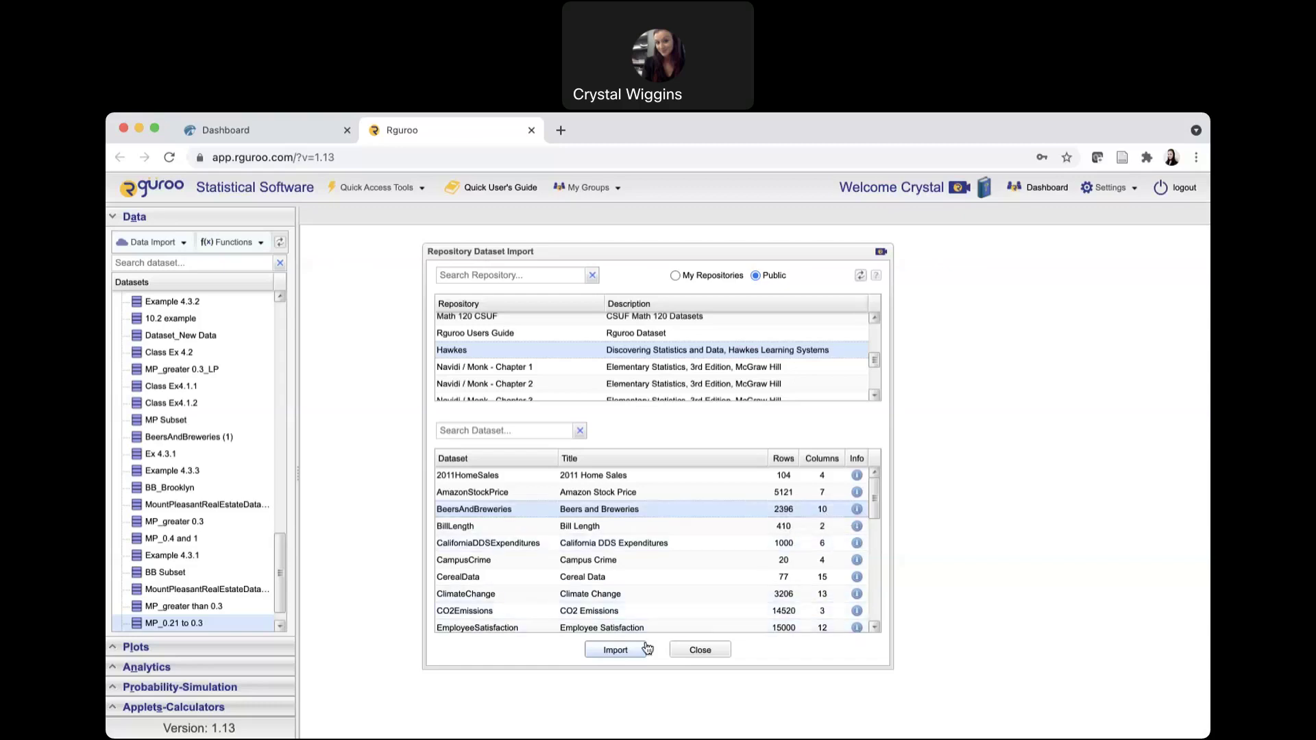
left_click(677, 653)
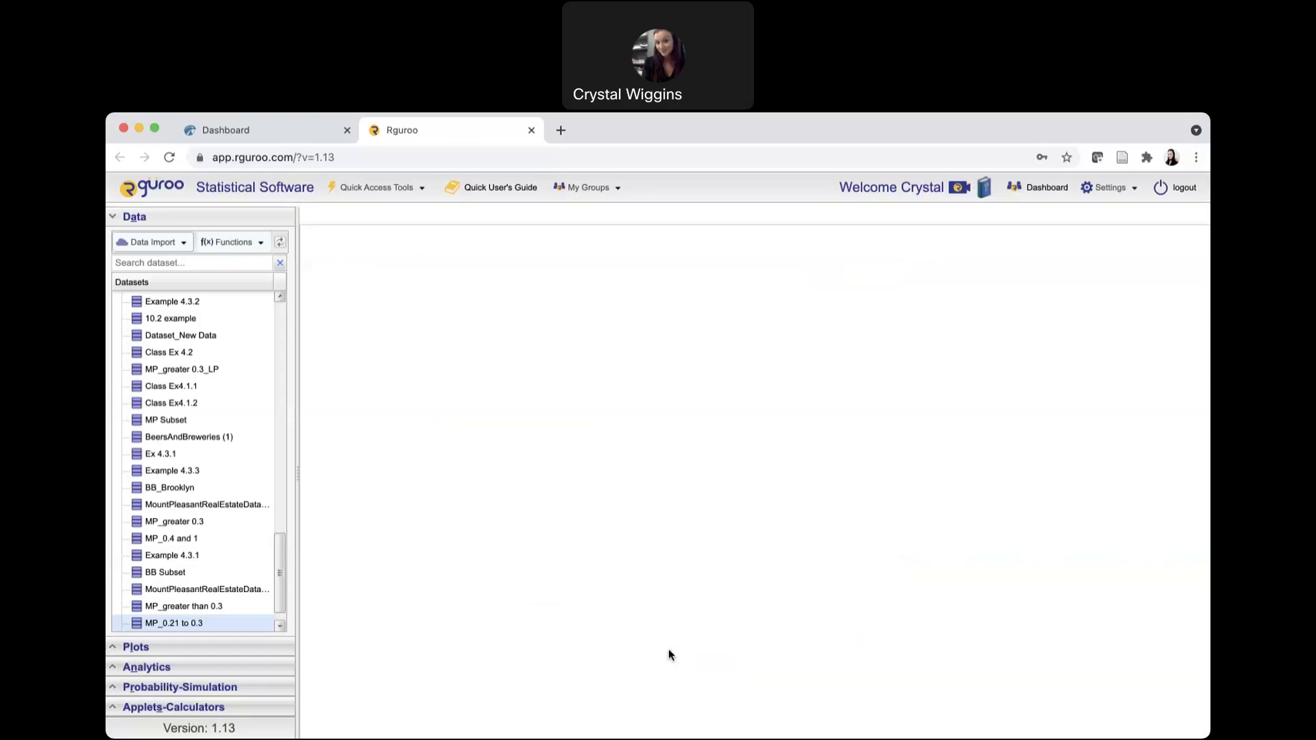
- Open the newly imported BeersAndBreweries (2) dataset from the end of the dataset list
left_click_drag(279, 548, 278, 564)
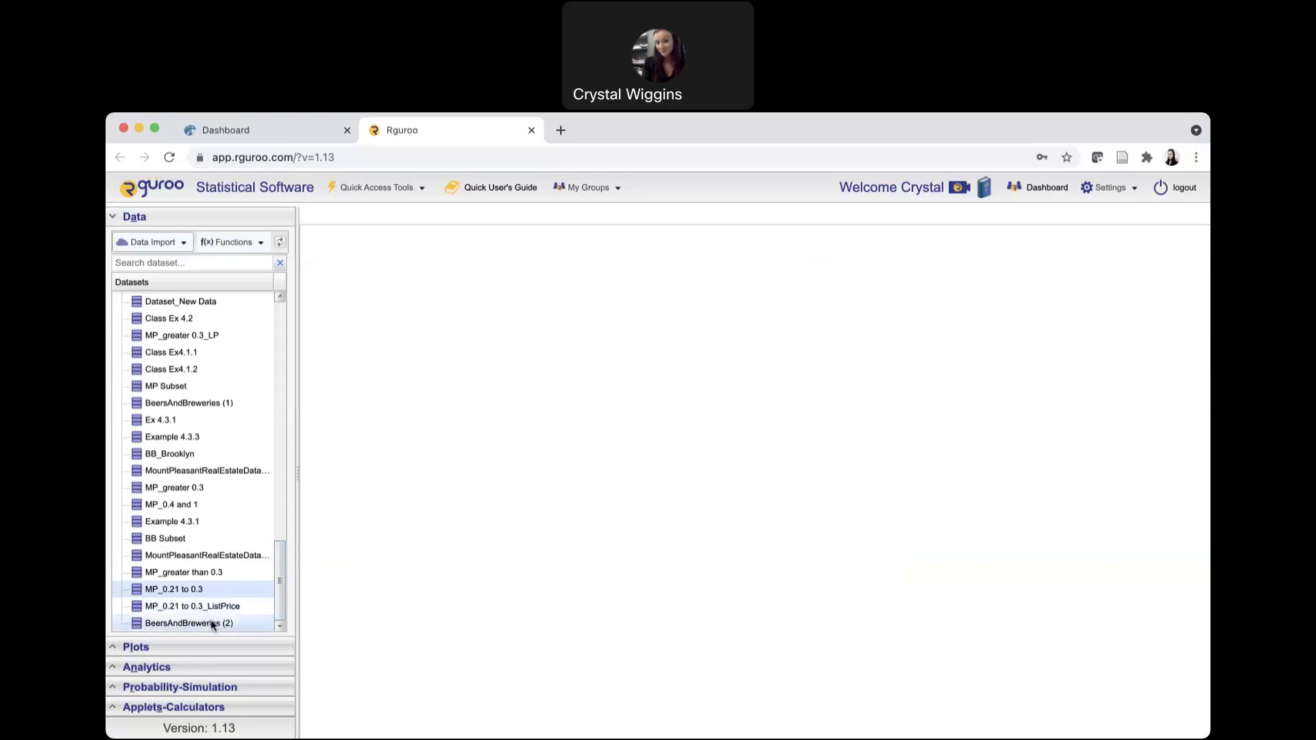
mouse_move(186, 626)
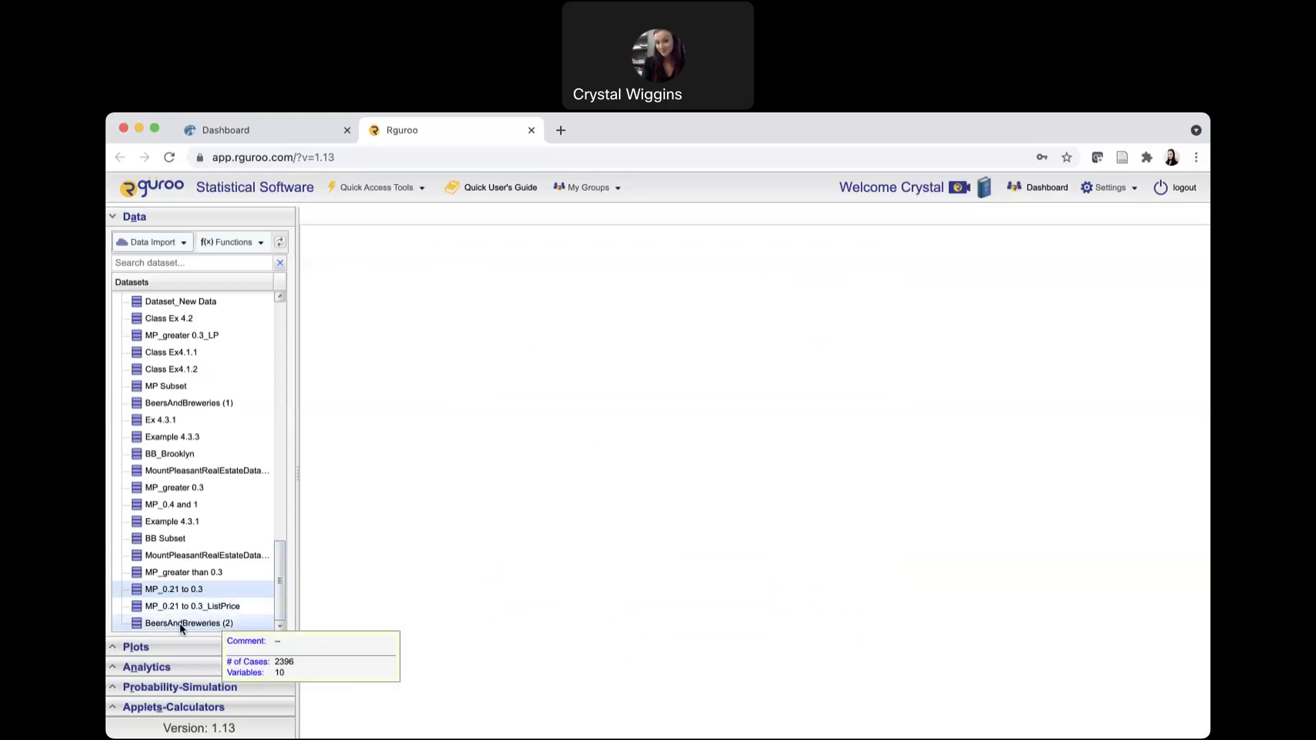
double_click(180, 624)
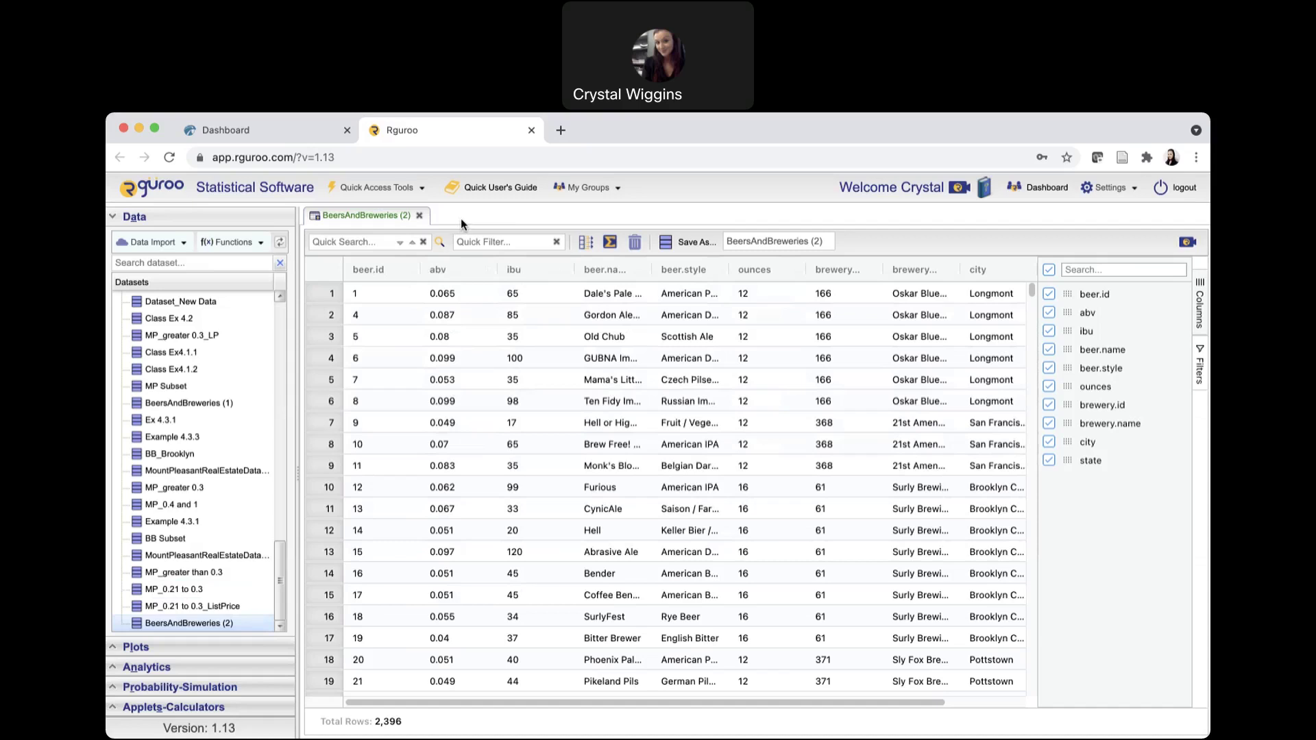
- Recheck the Hawkes practice question, return to Rguroo and start a data subset based on the BeersAndBreweries (2) dataset
left_click(281, 134)
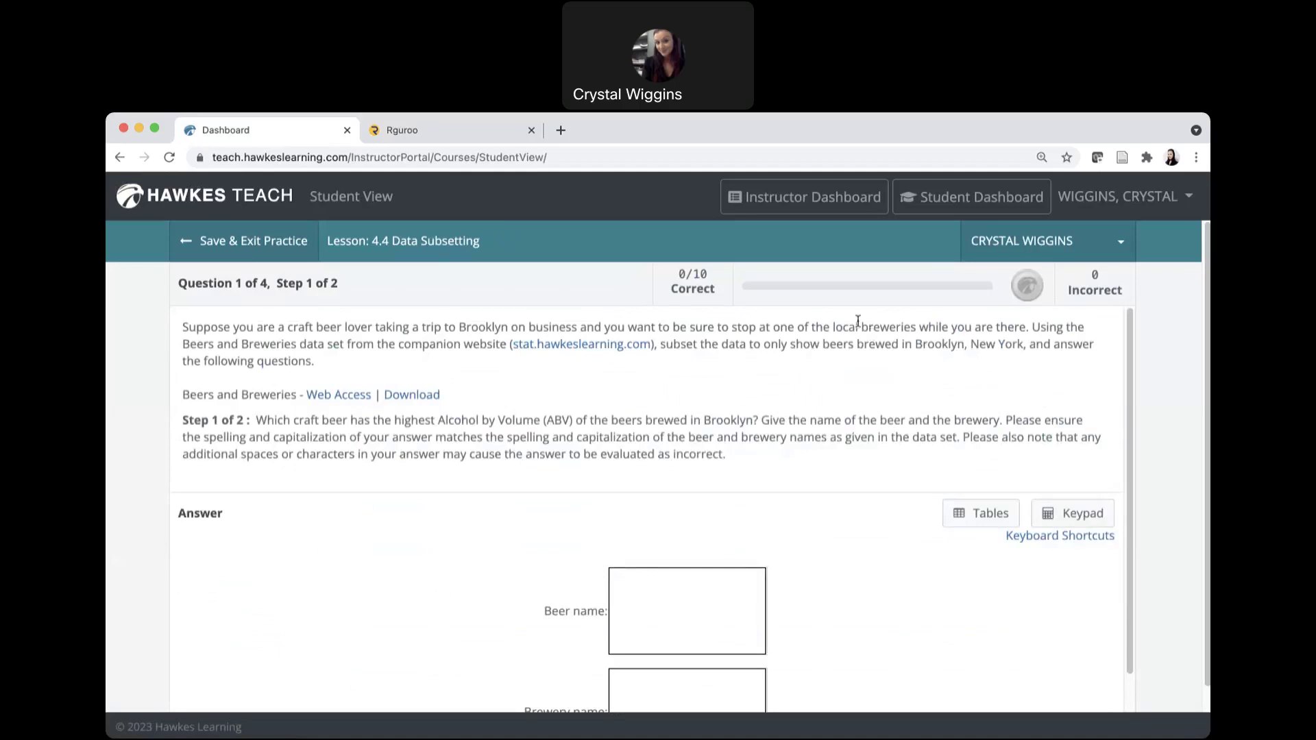
left_click(431, 131)
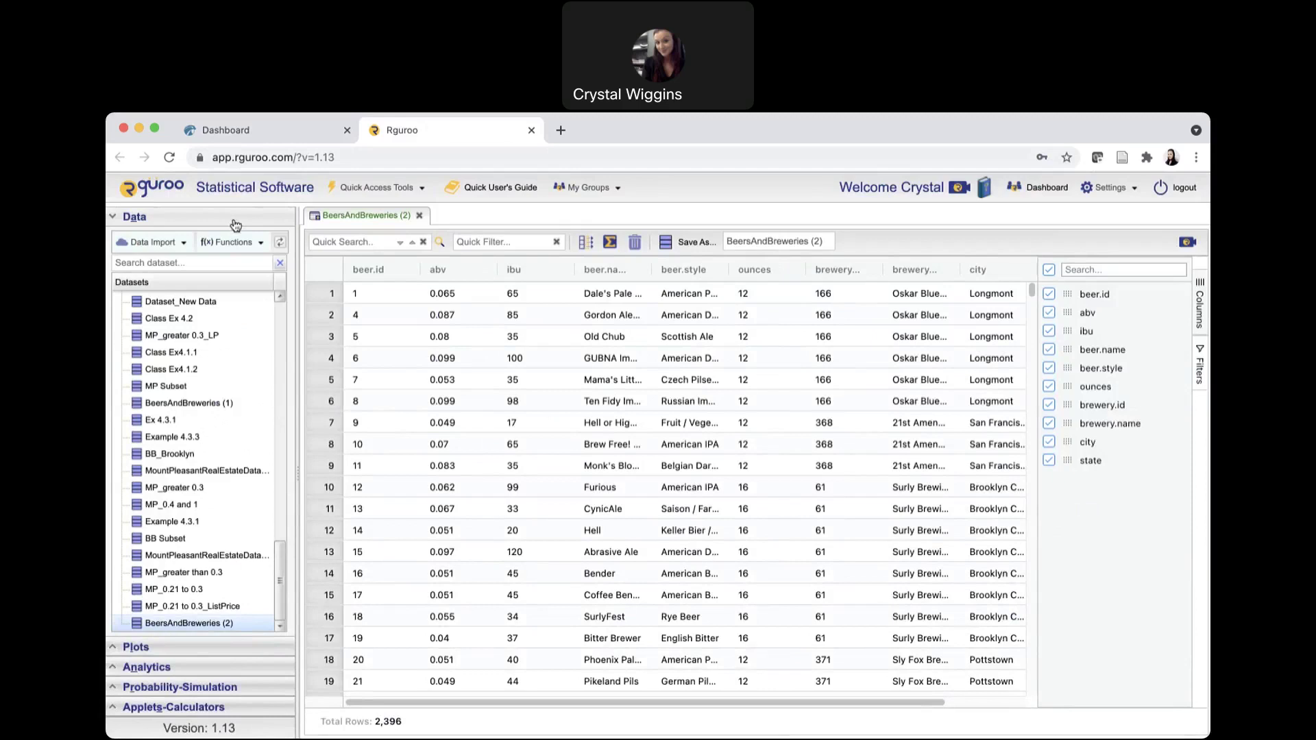
left_click(261, 243)
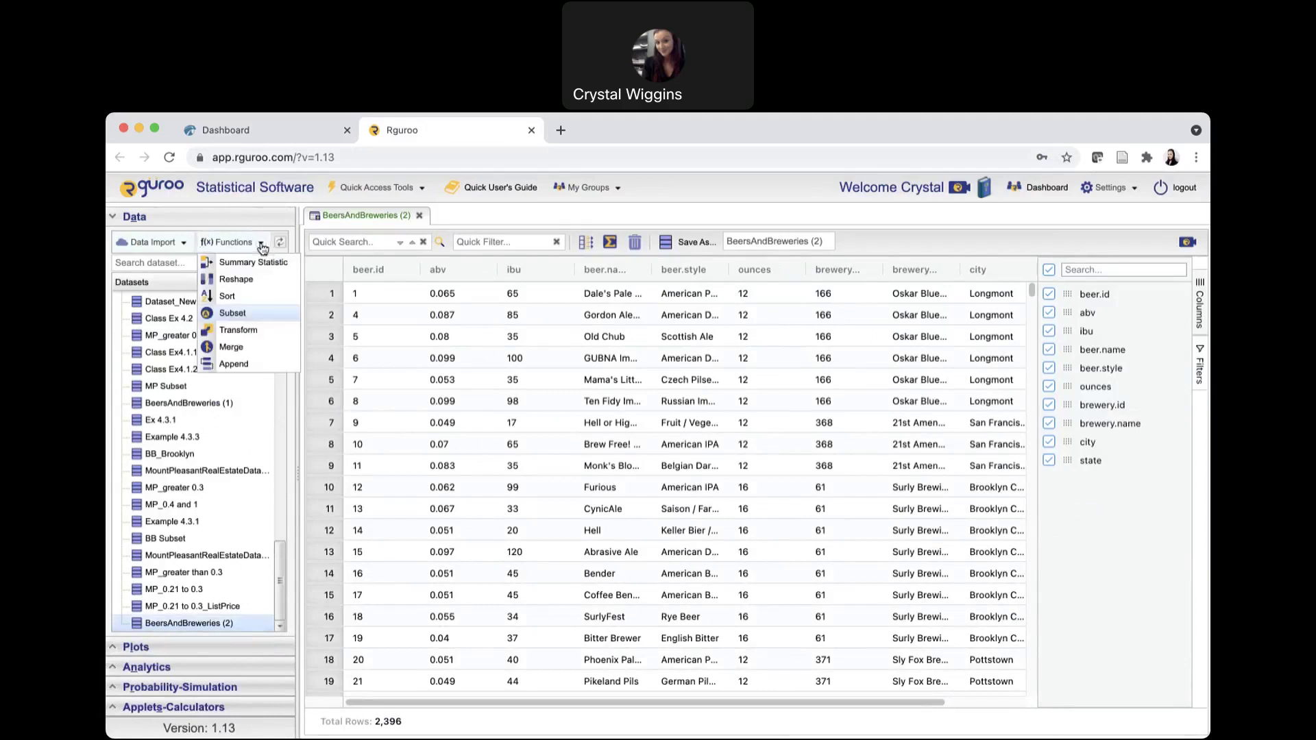
left_click(240, 313)
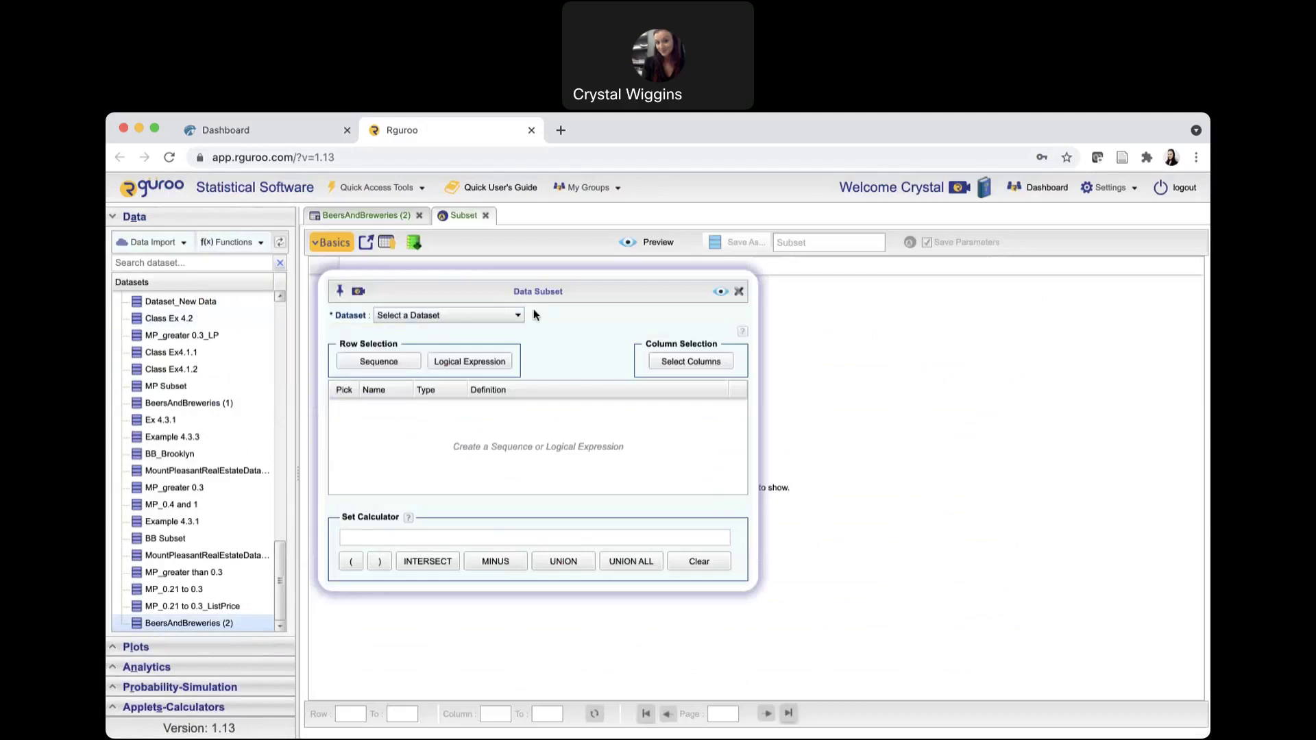
left_click(519, 321)
scroll(529, 506, "down", 10)
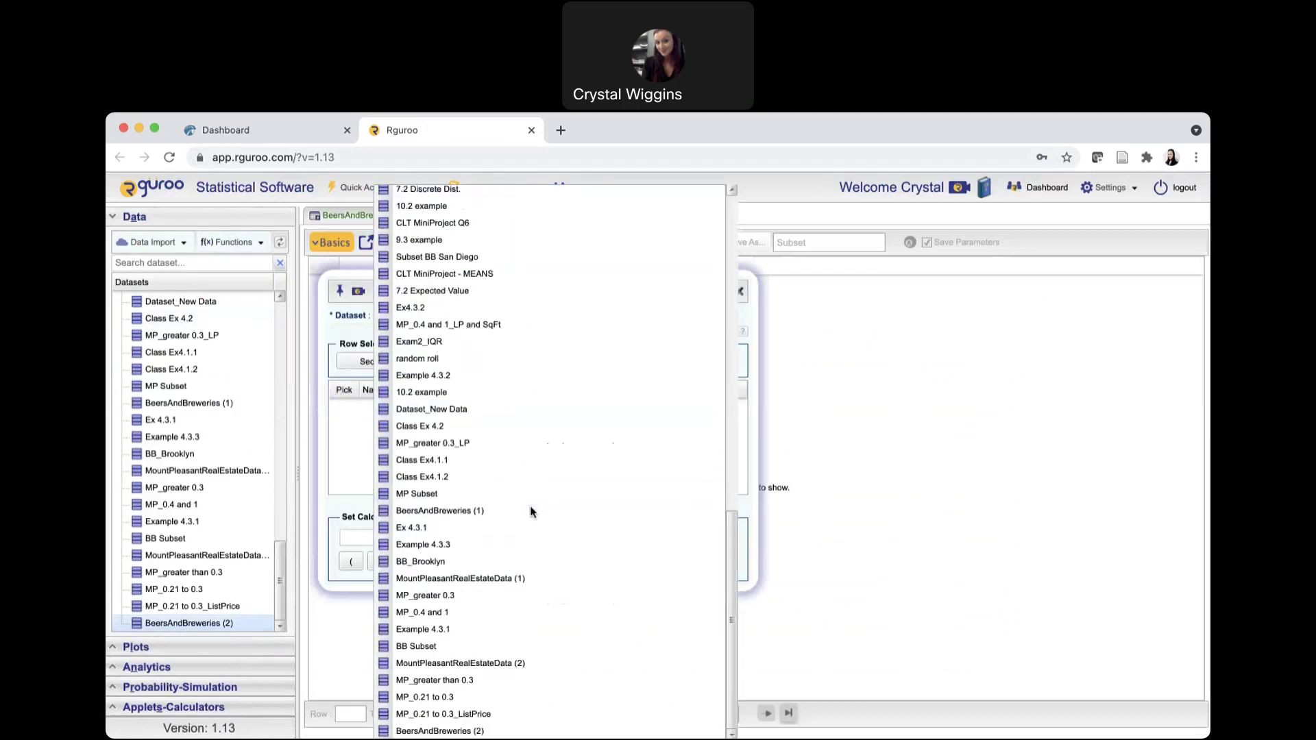
left_click(434, 731)
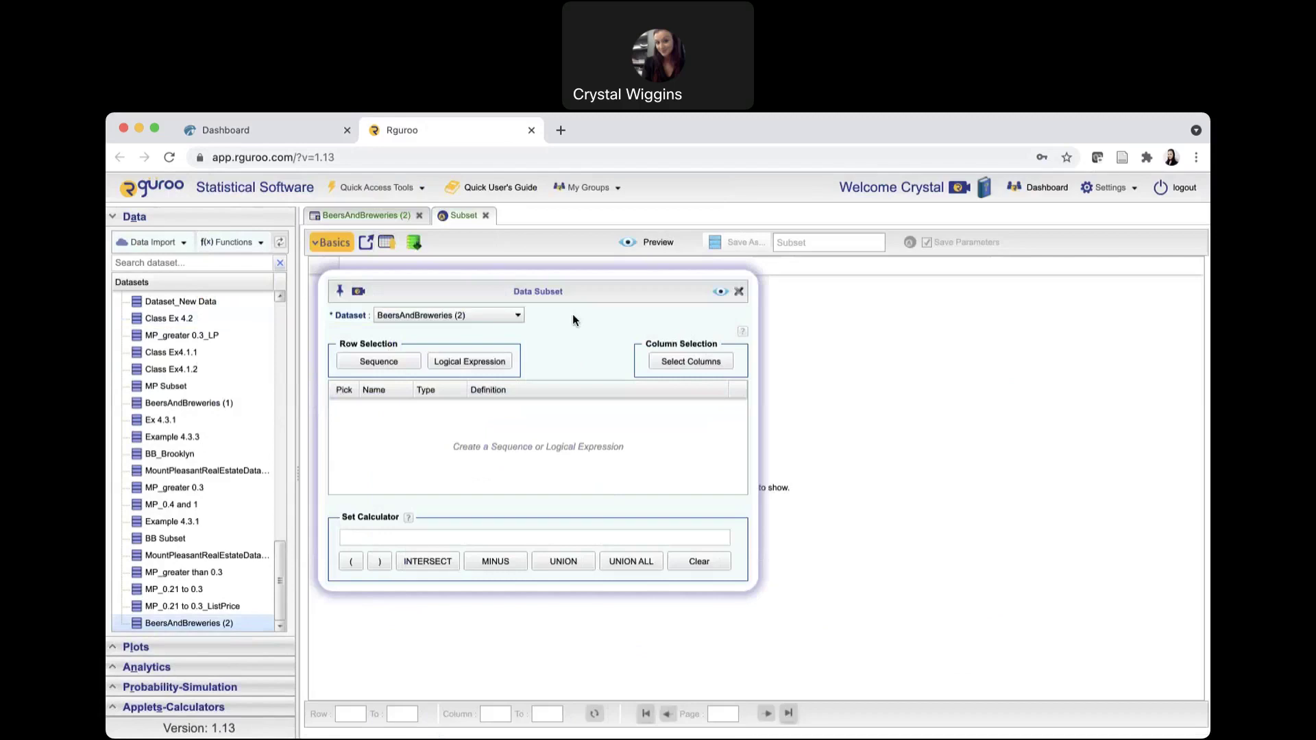
- Start a logical row-selection expression that uses the variable city with the == operator
left_click(487, 366)
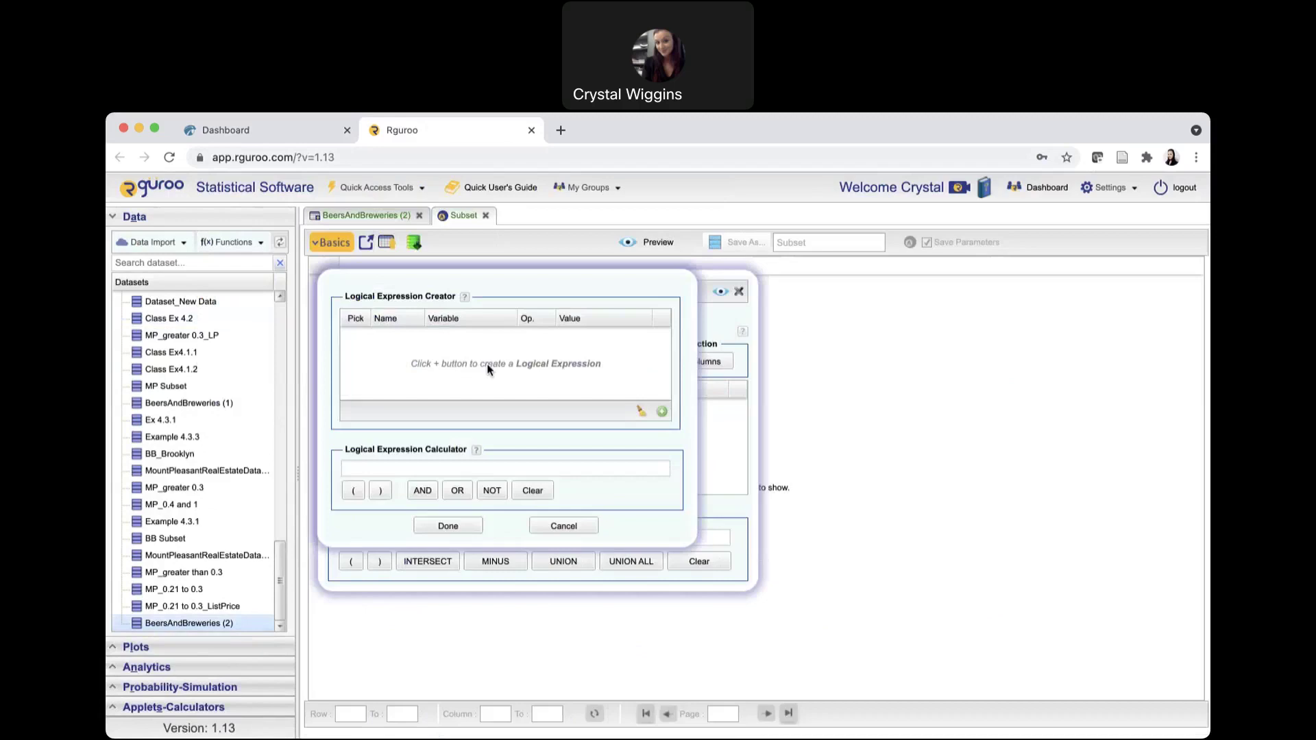
left_click(663, 414)
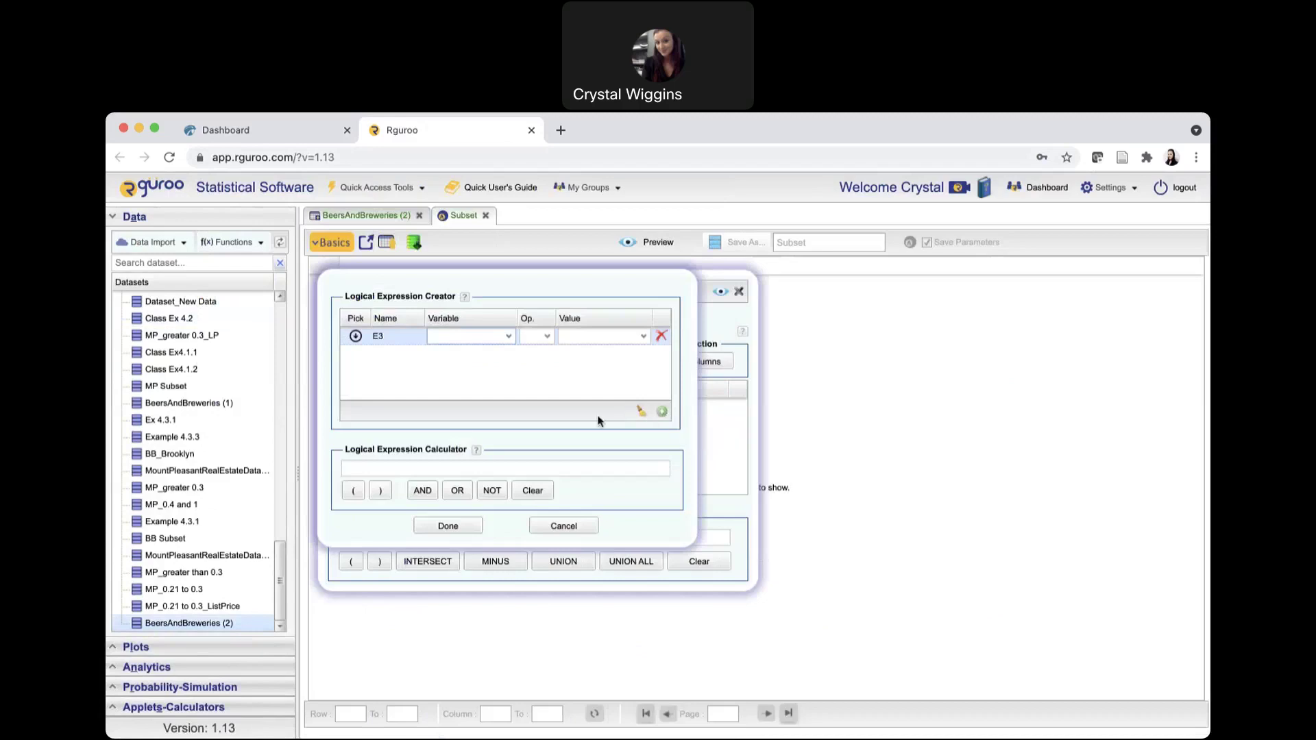
left_click(509, 338)
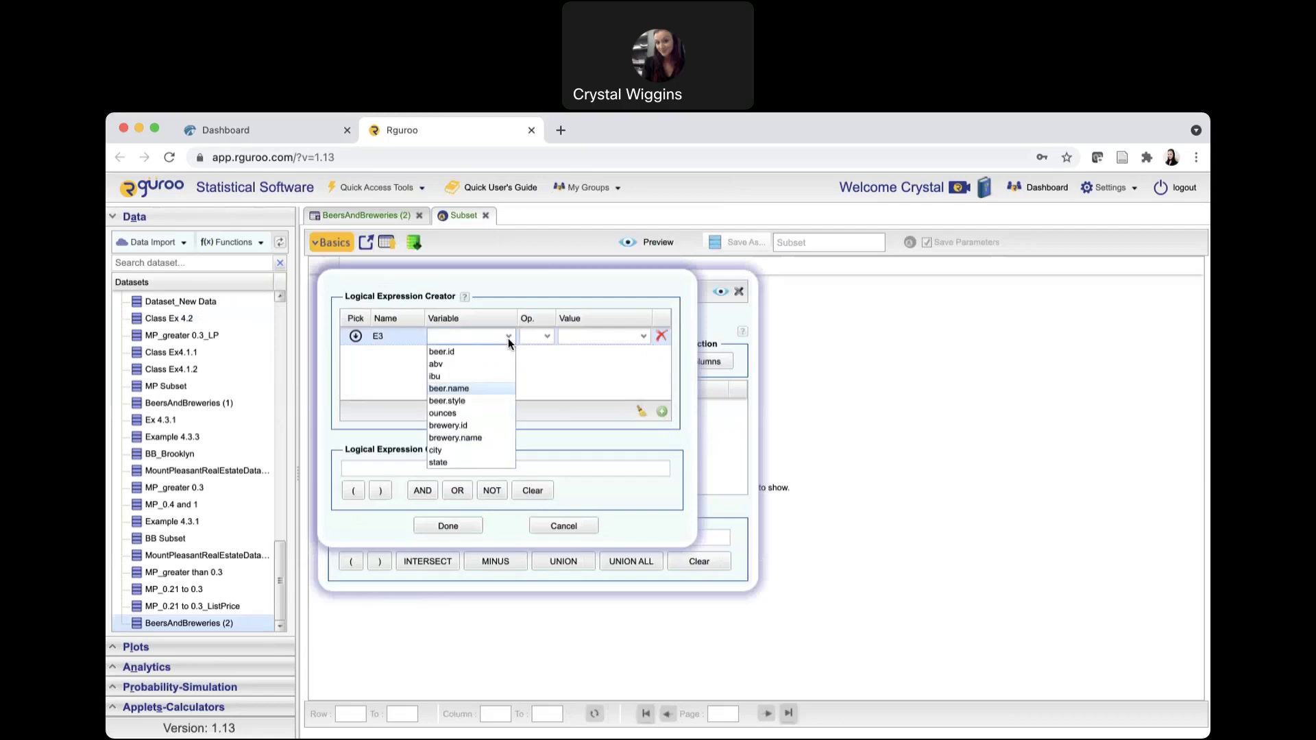
left_click(441, 450)
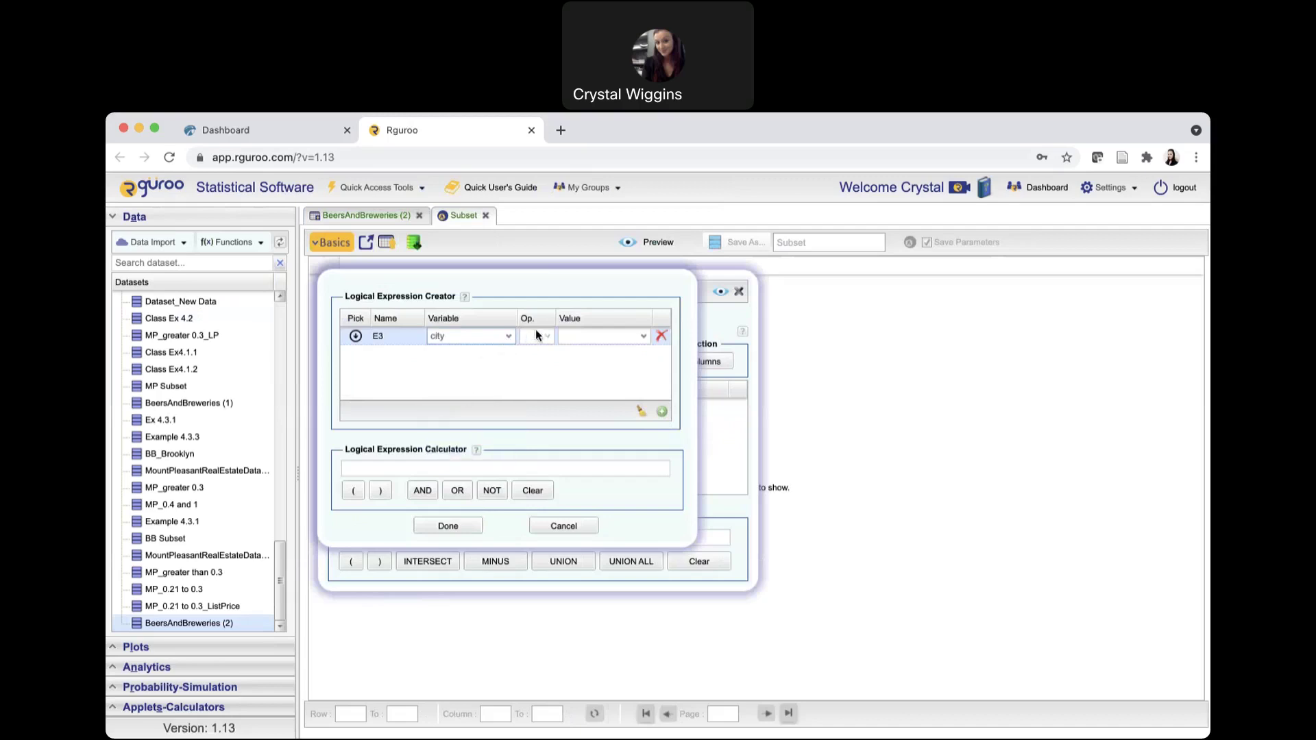
left_click(552, 337)
left_click(549, 336)
left_click(533, 352)
- Set the expression's value to 'Brooklyn' and add the finished expression to the row selection
left_click(646, 339)
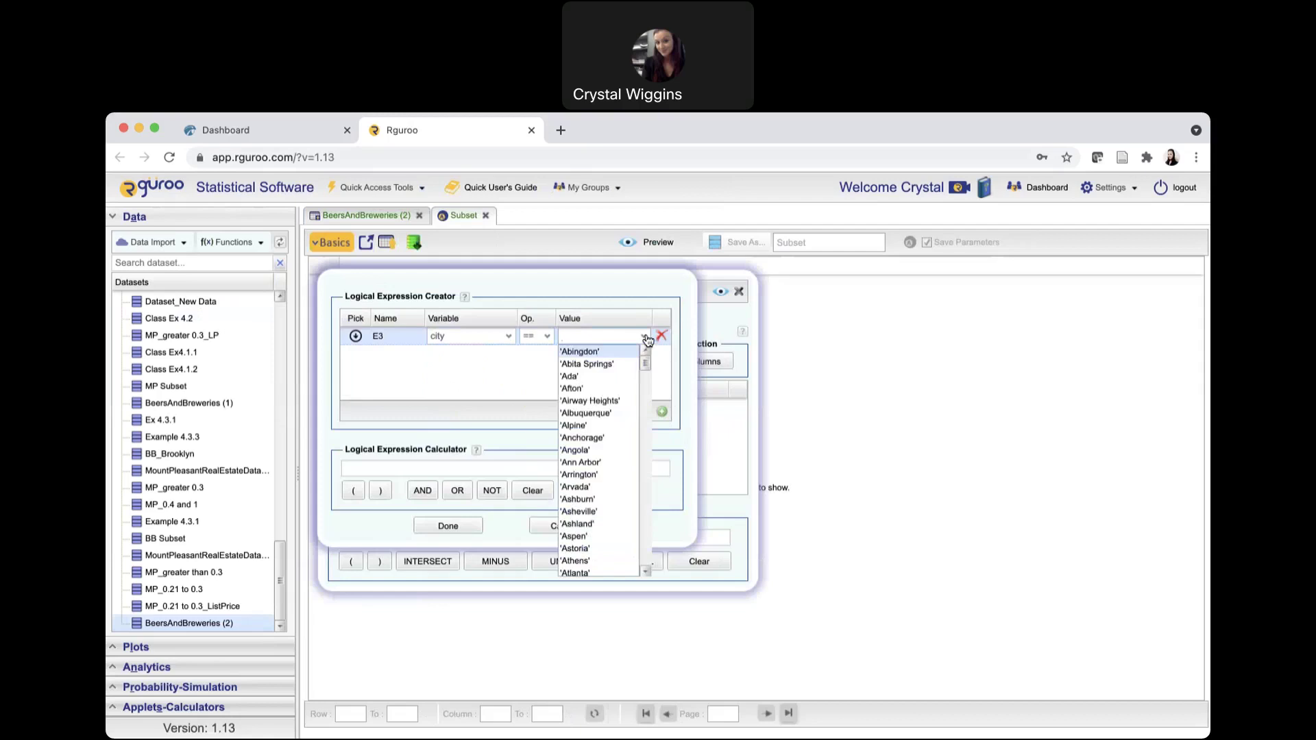
scroll(610, 449, "down", 3)
scroll(610, 449, "down", 8)
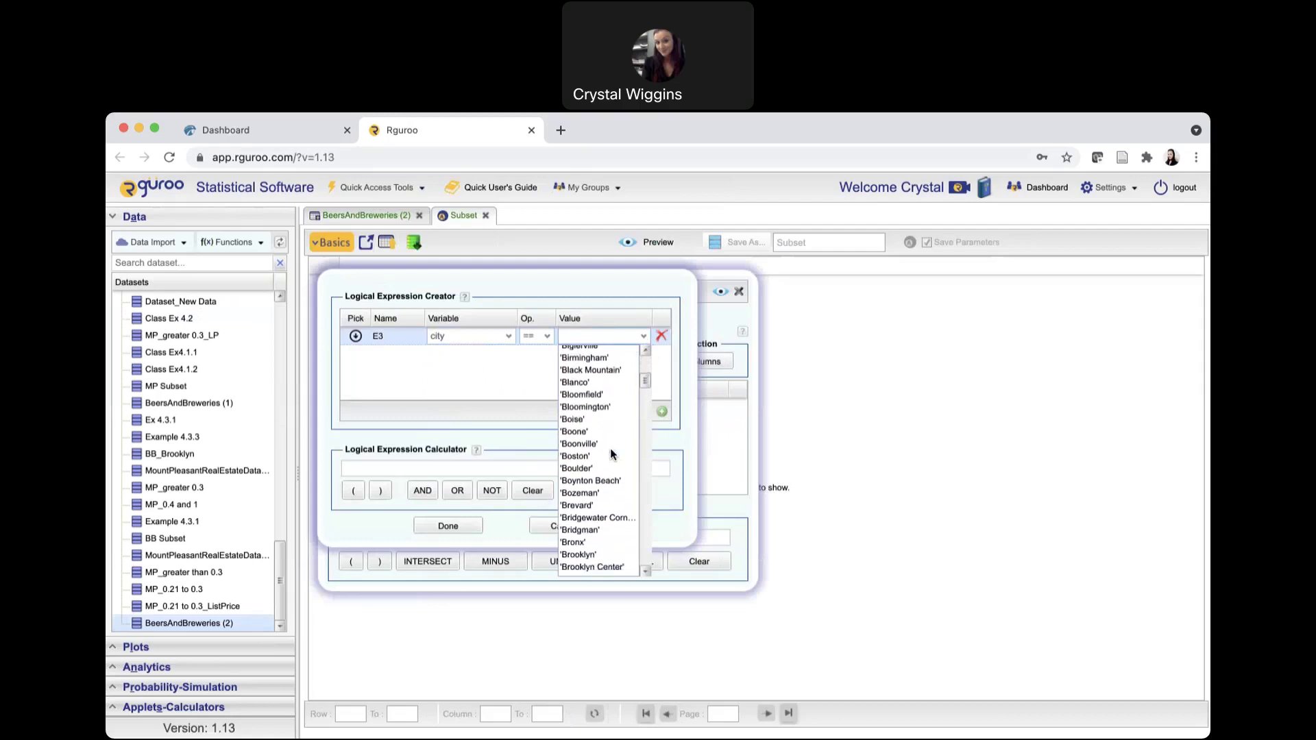
scroll(610, 448, "down", 5)
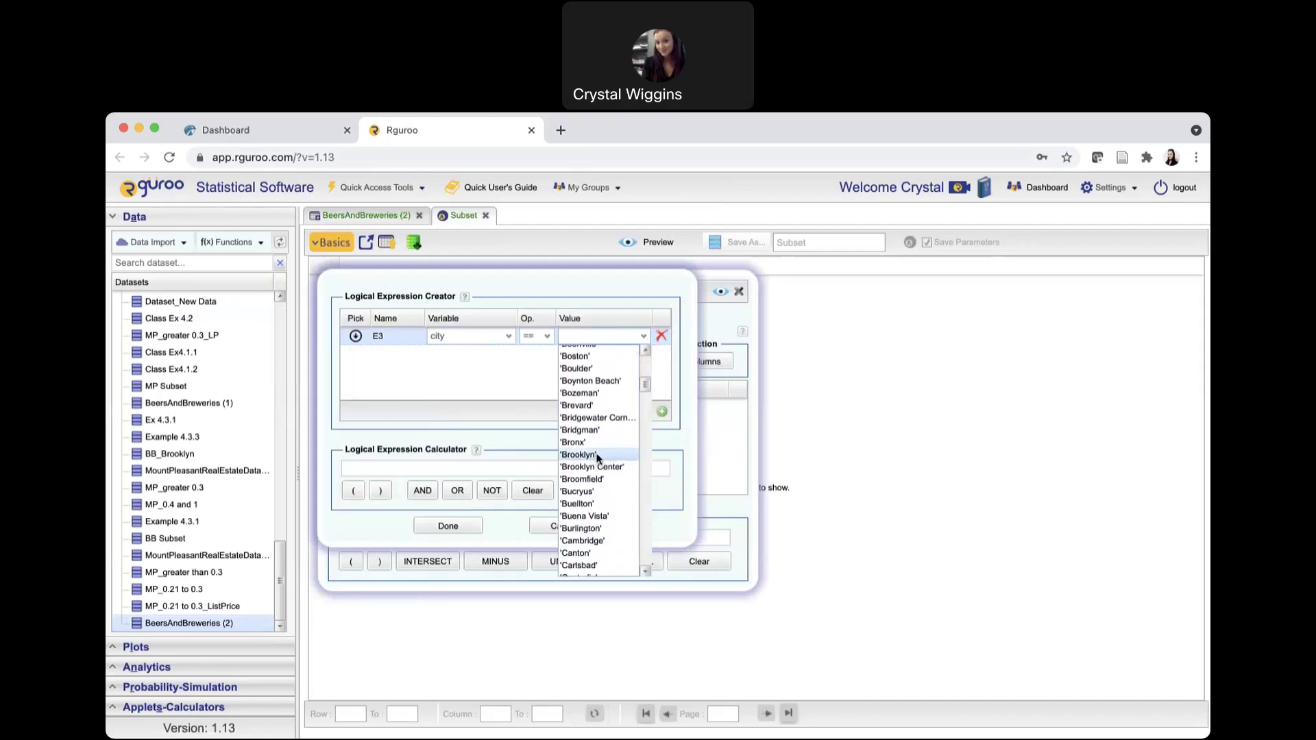
left_click(590, 454)
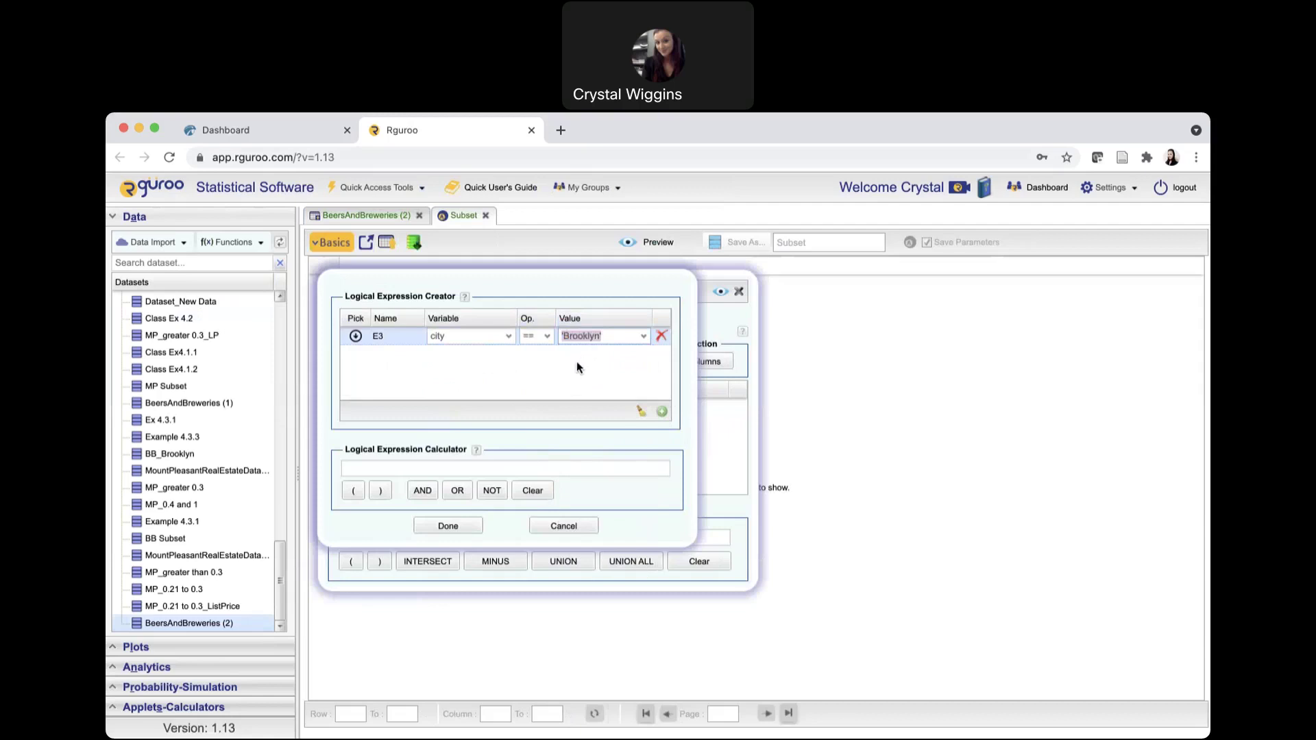
left_click(456, 526)
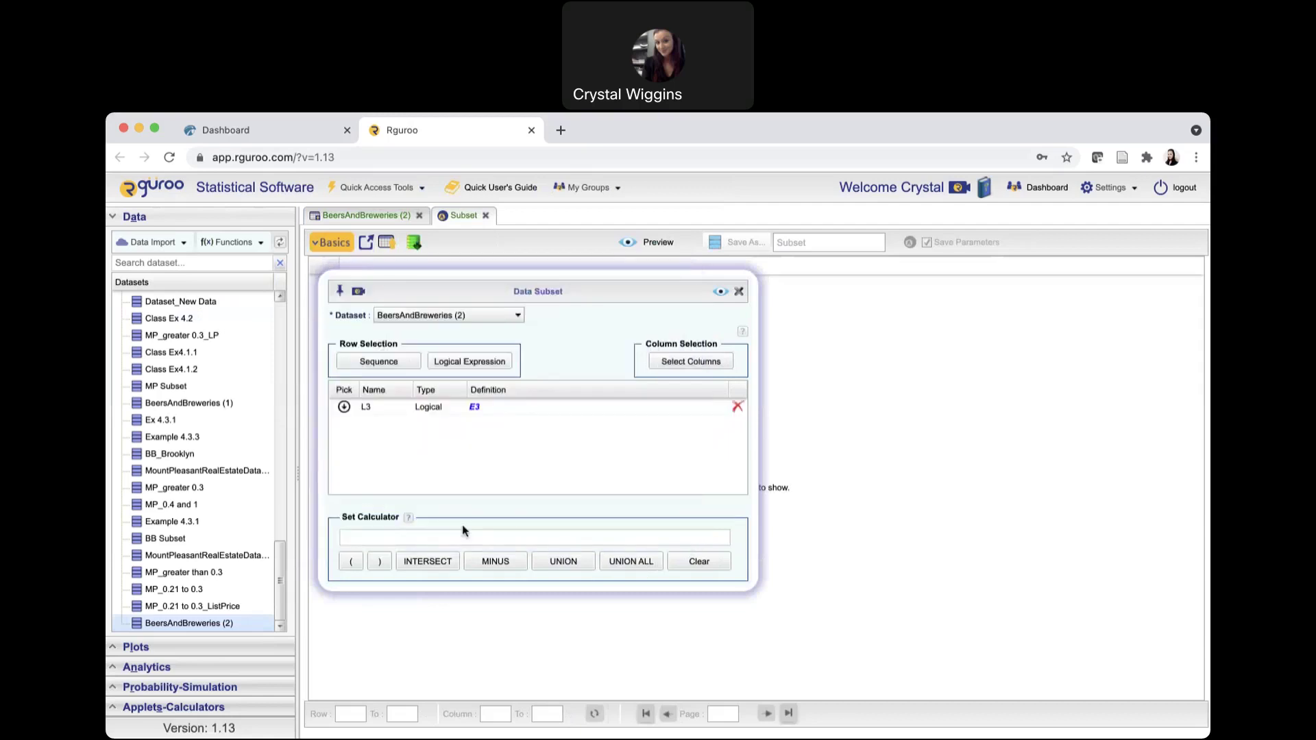
- Preview the data subset and check its city and state columns through to the last row
left_click(721, 291)
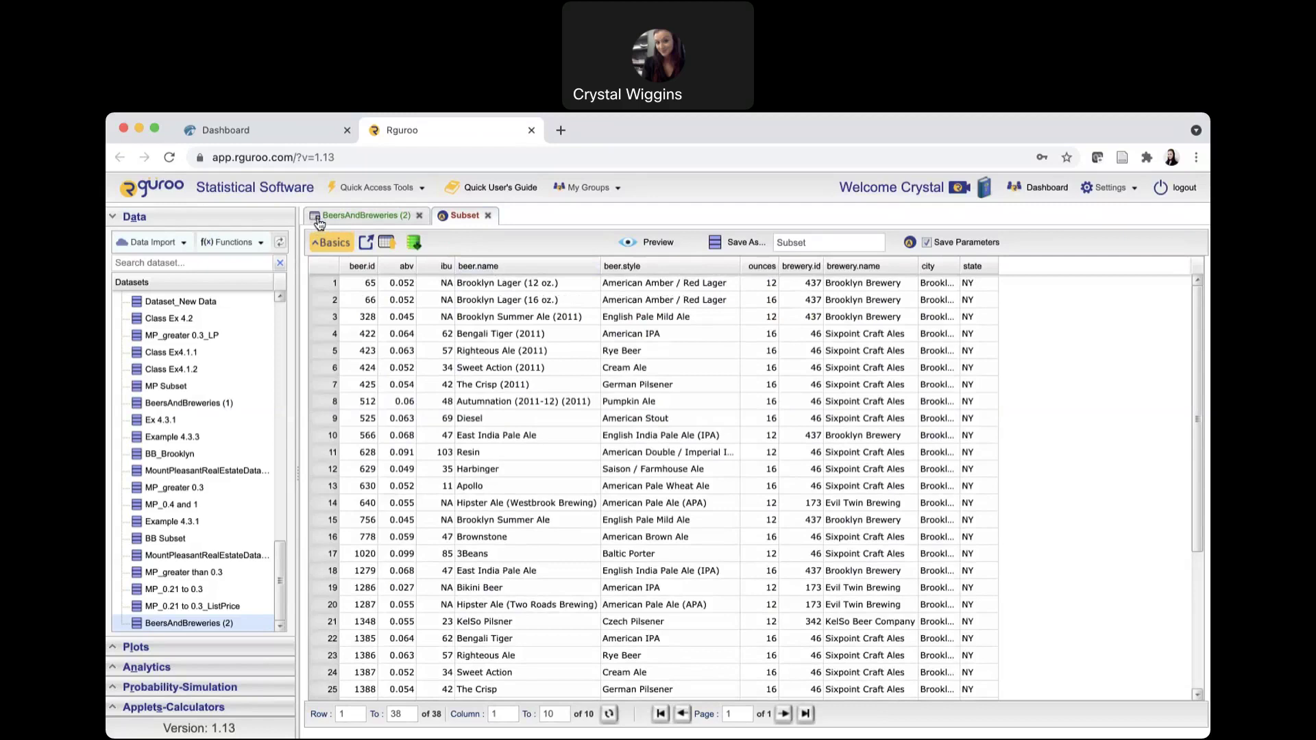
left_click(770, 342)
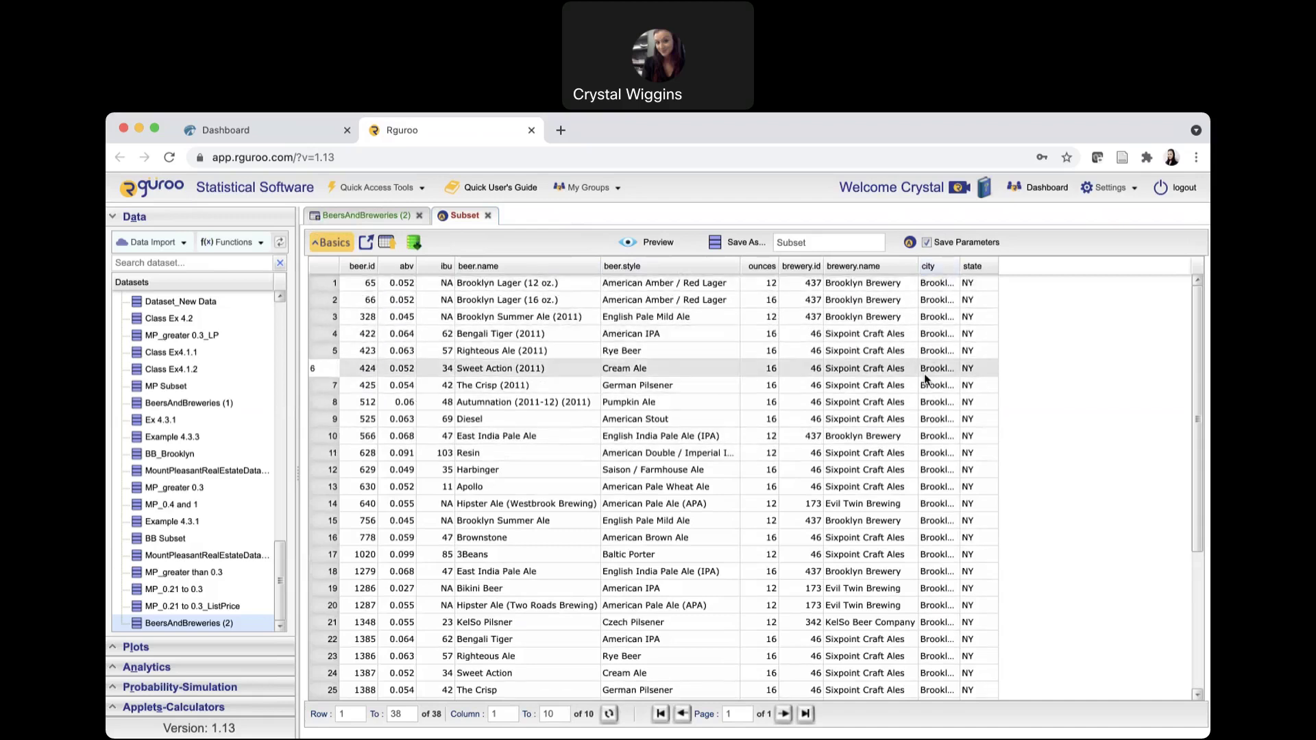
scroll(924, 373, "down", 5)
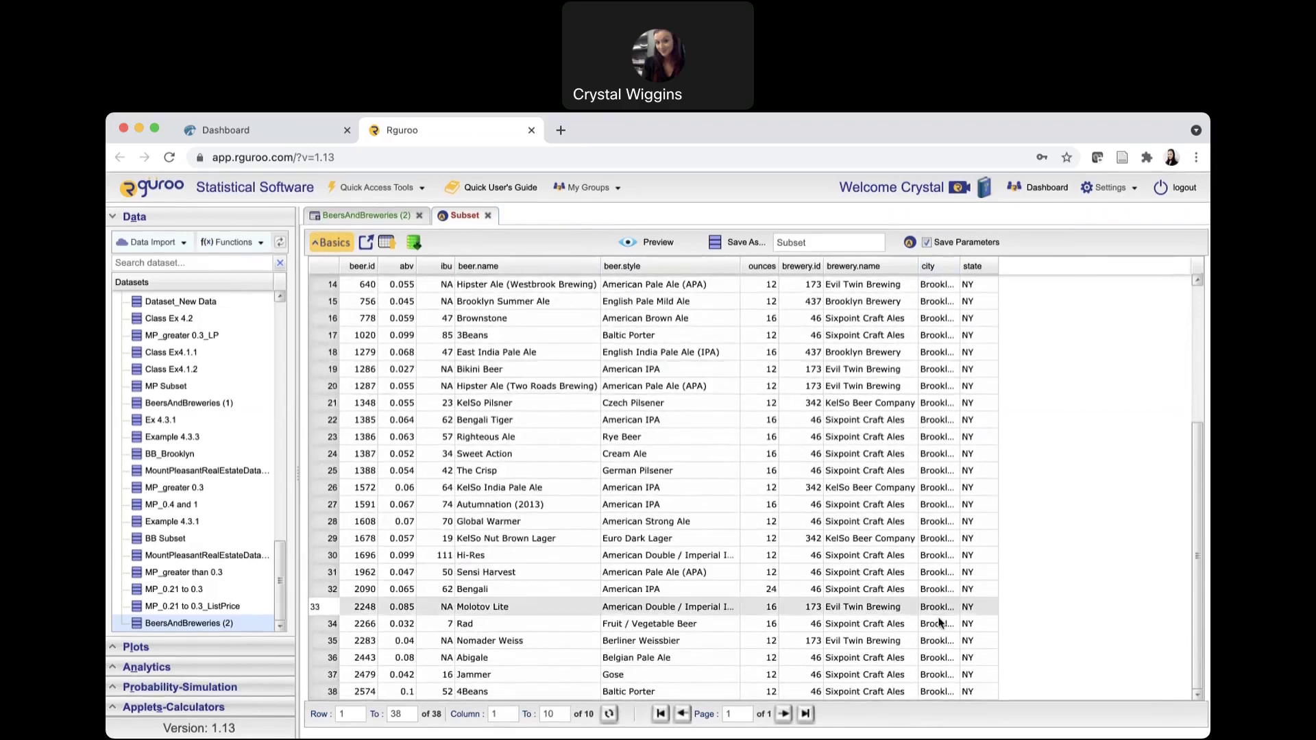
scroll(942, 339, "up", 5)
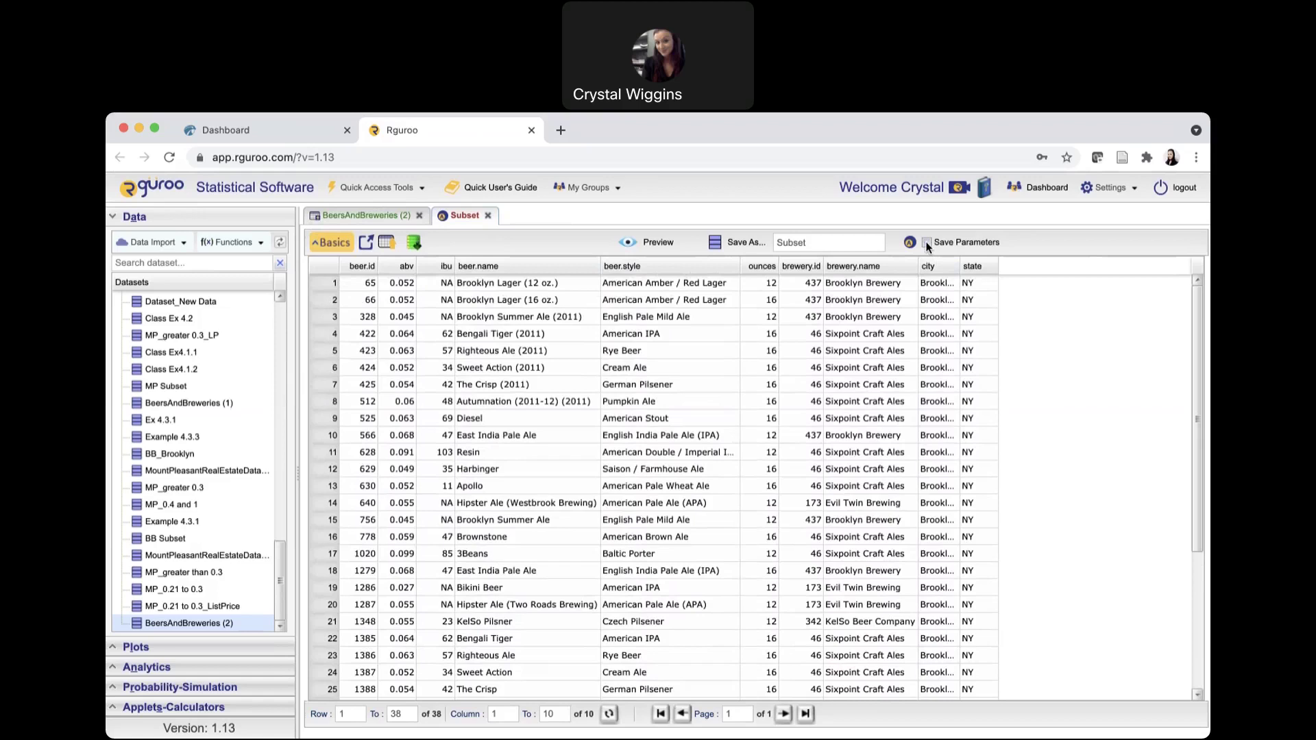
- Try to save the subset as BB_Brooklyn without its function parameters
left_click(847, 242)
key("BackSpace")
key("BackSpace")
key("BackSpace")
type("BB_Brooklyn")
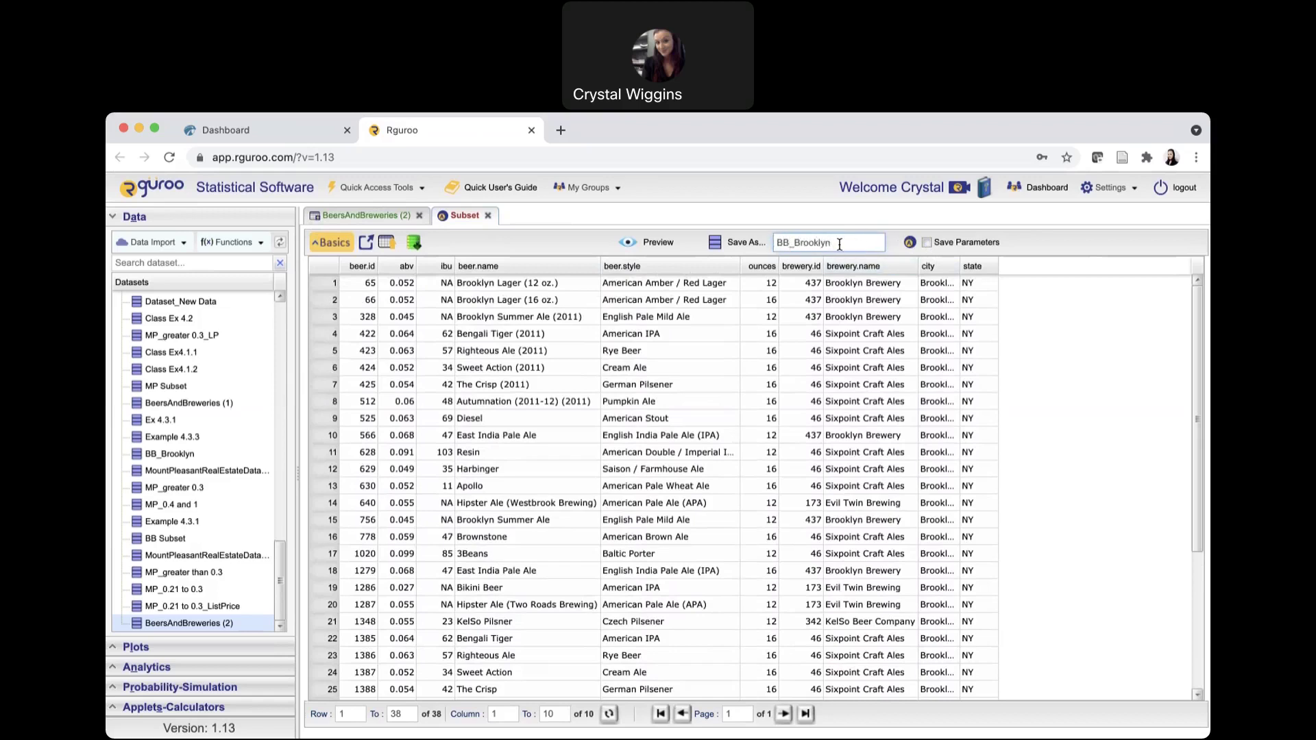
left_click(747, 244)
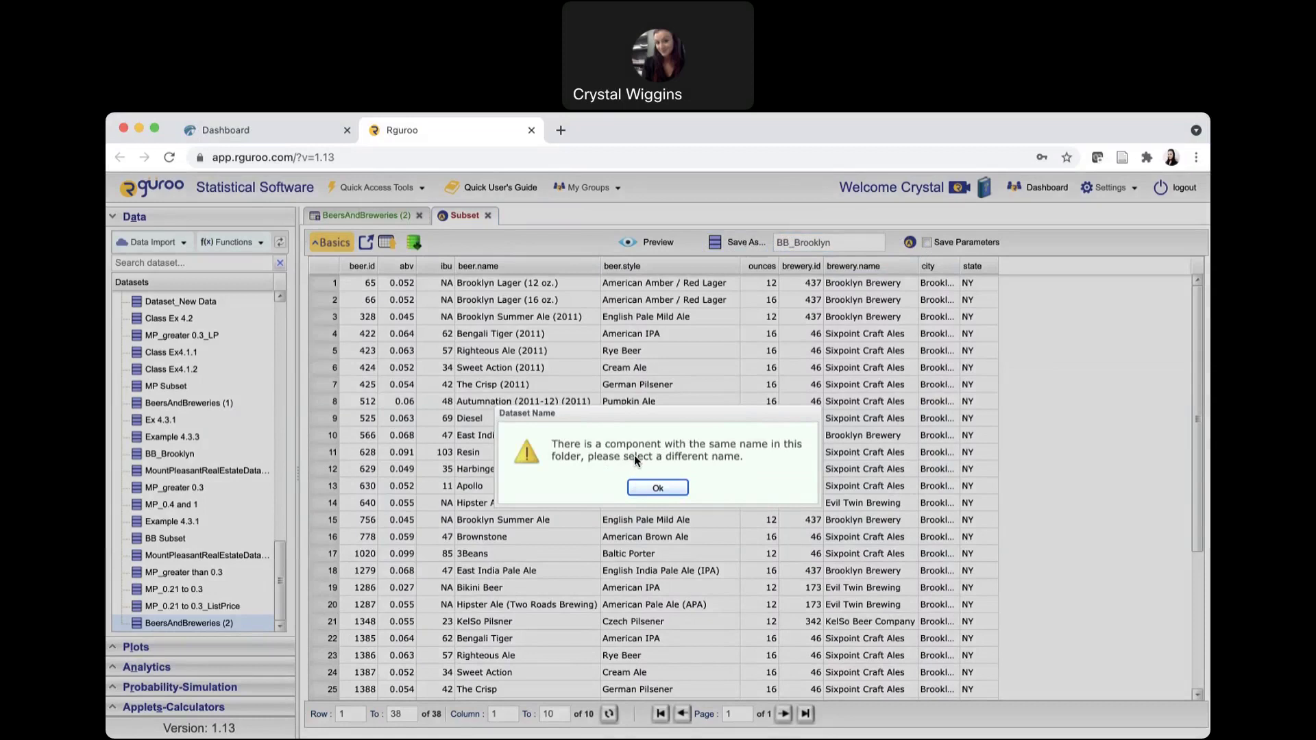
- Dismiss the name conflict and save the subset as BB_Brooklyn1
left_click(658, 487)
left_click(844, 248)
type("1")
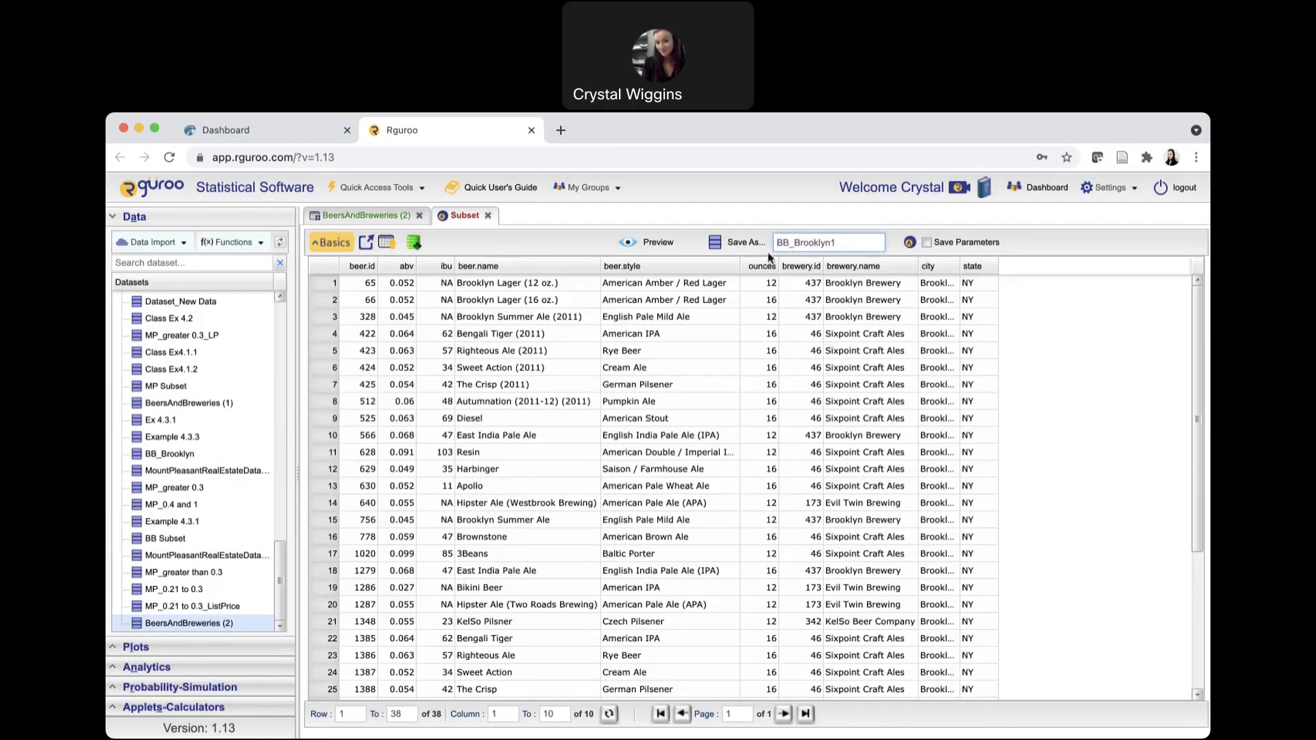
left_click(737, 247)
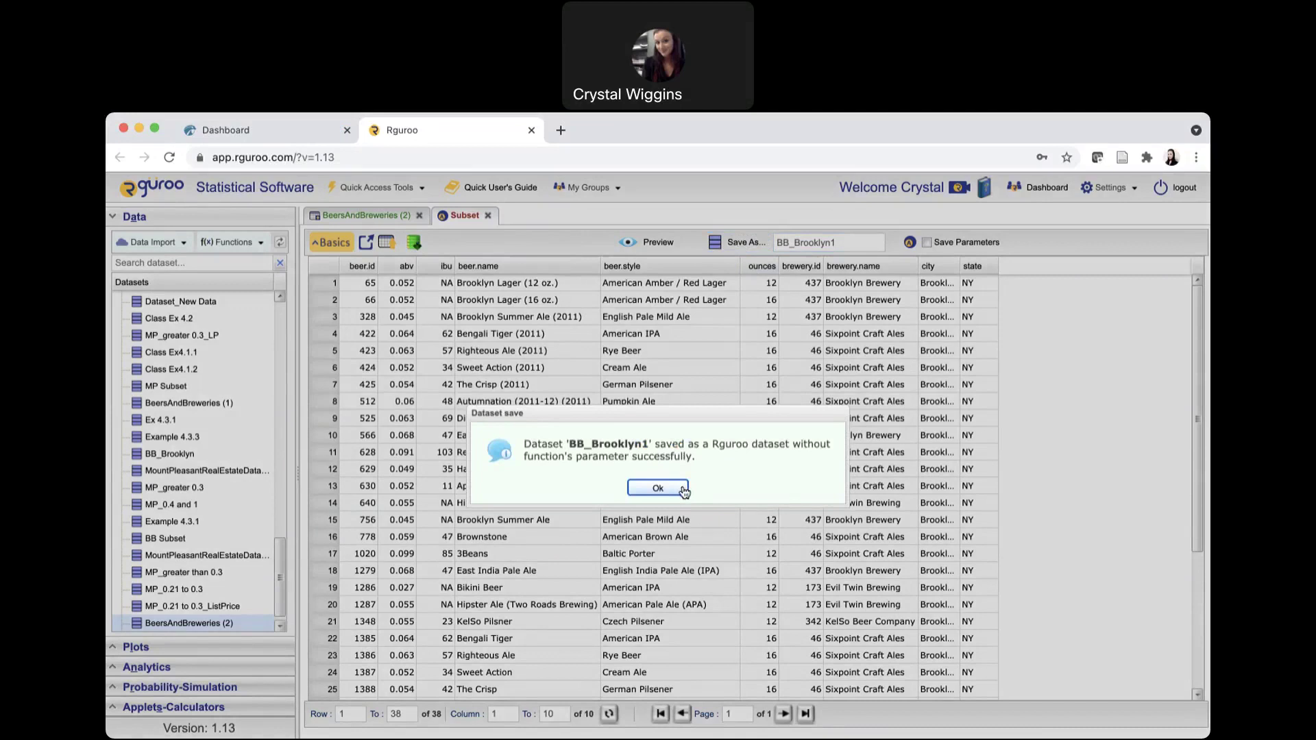
left_click(657, 488)
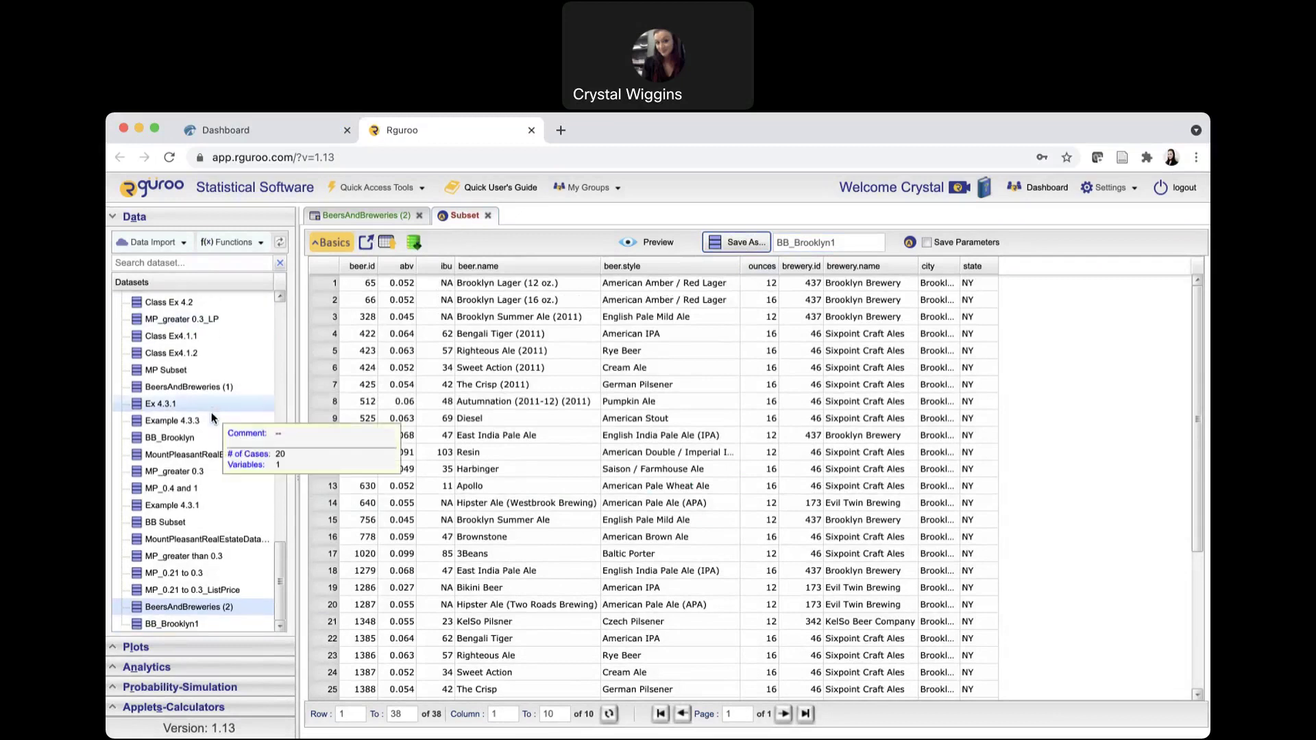
- Open the saved BB_Brooklyn1 dataset, and reread Step 1 of the Hawkes question before returning to Rguroo
left_click(195, 623)
double_click(194, 623)
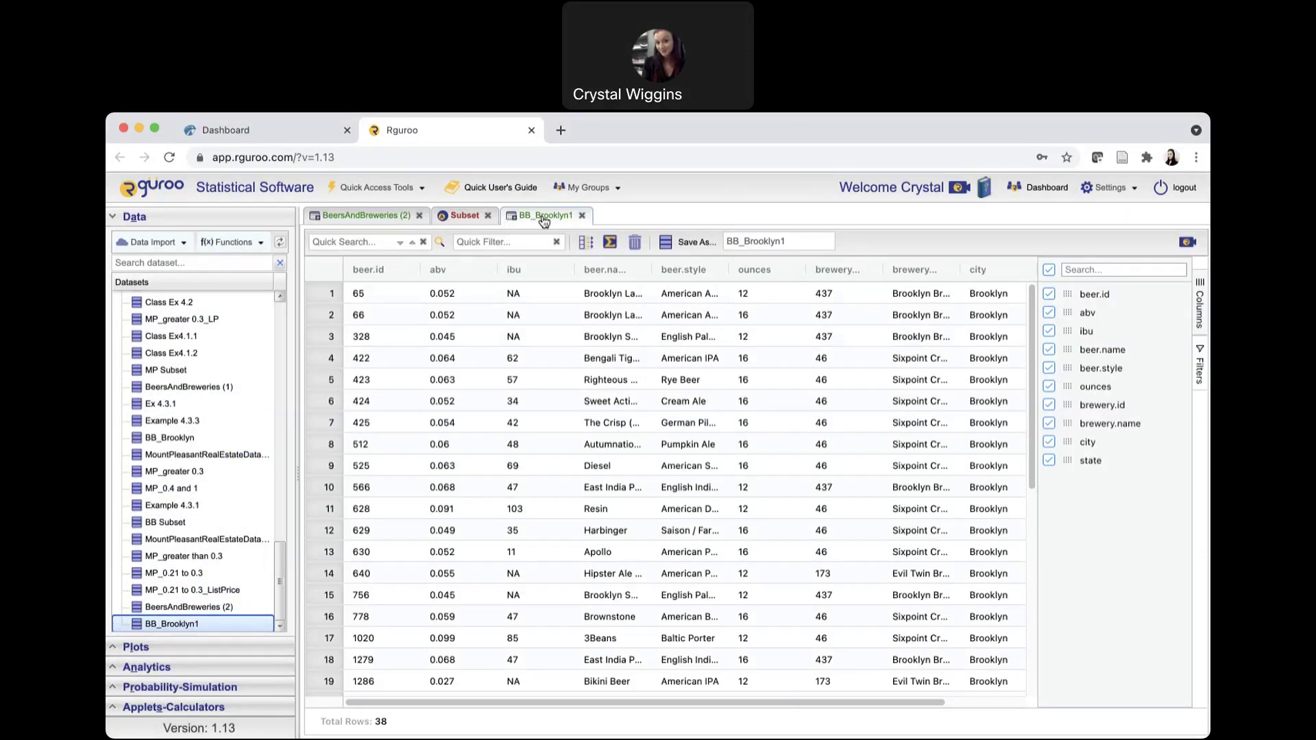
left_click(264, 132)
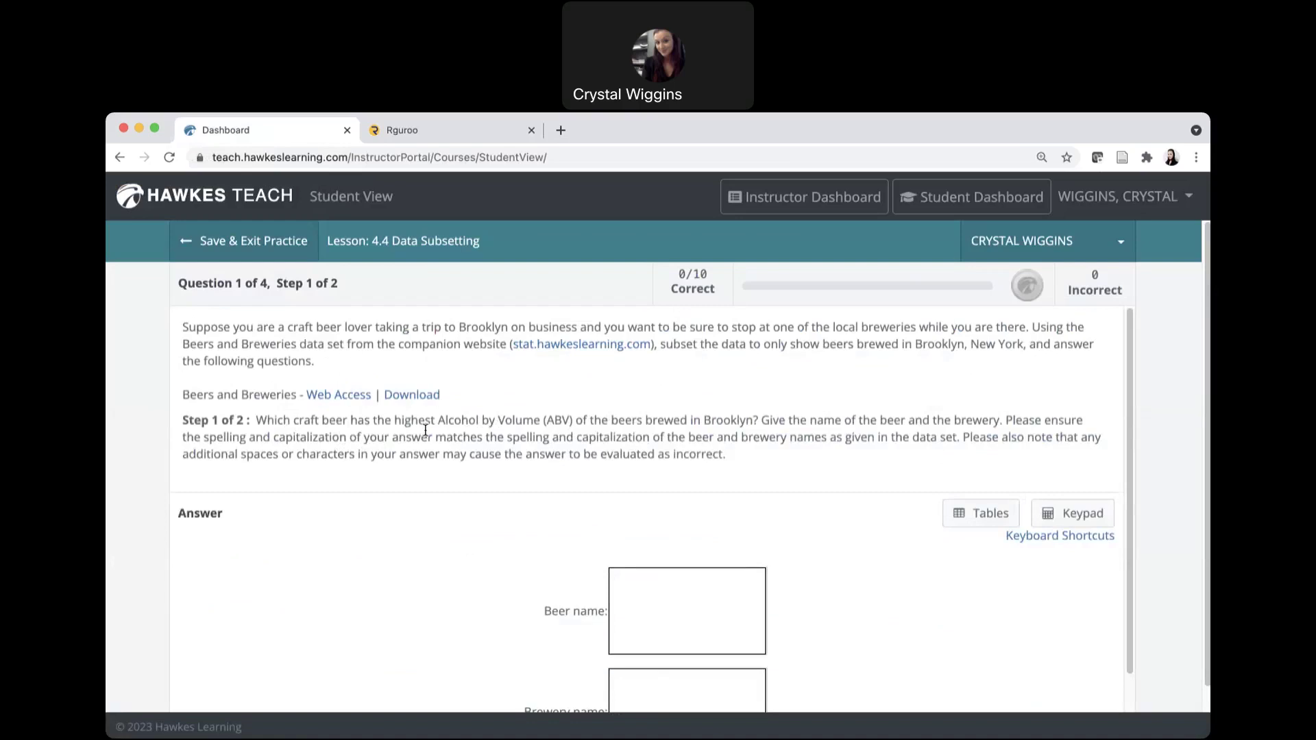
left_click(436, 134)
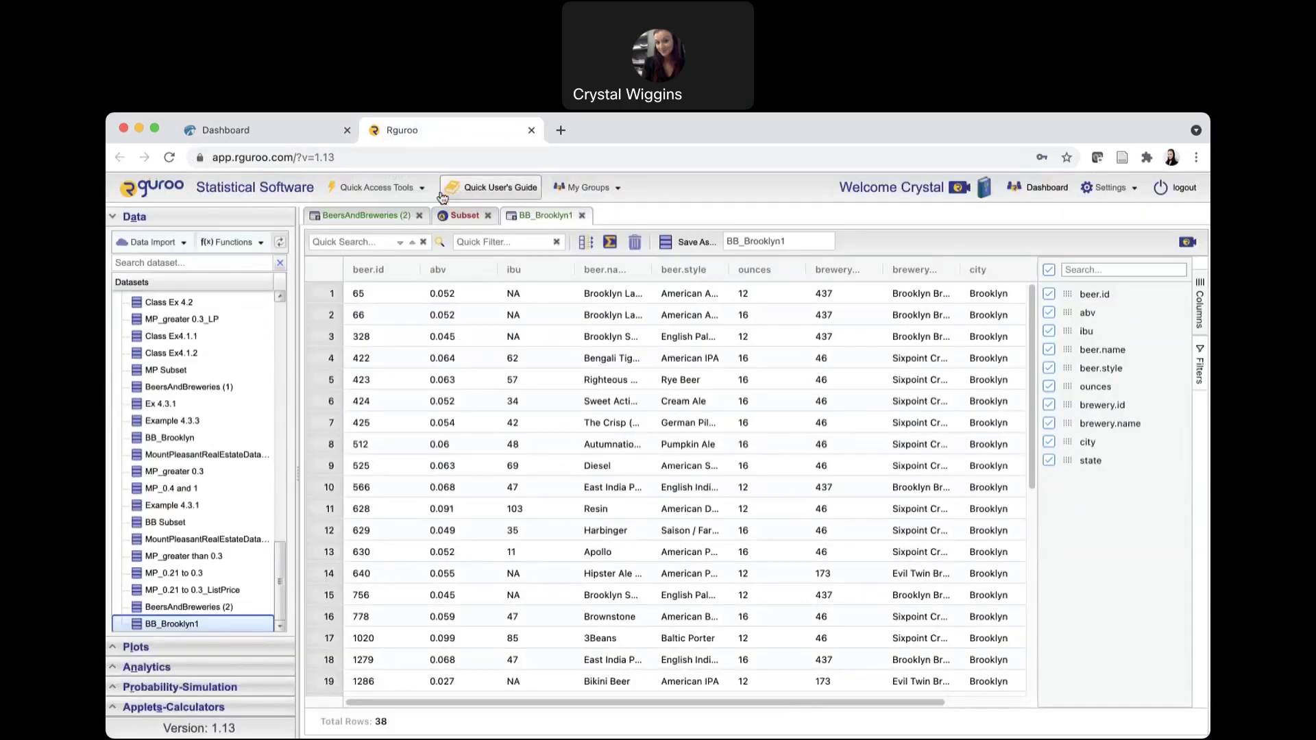
- Sort BB_Brooklyn1 by abv from highest to lowest and check which answers the Hawkes question requires
left_click(456, 272)
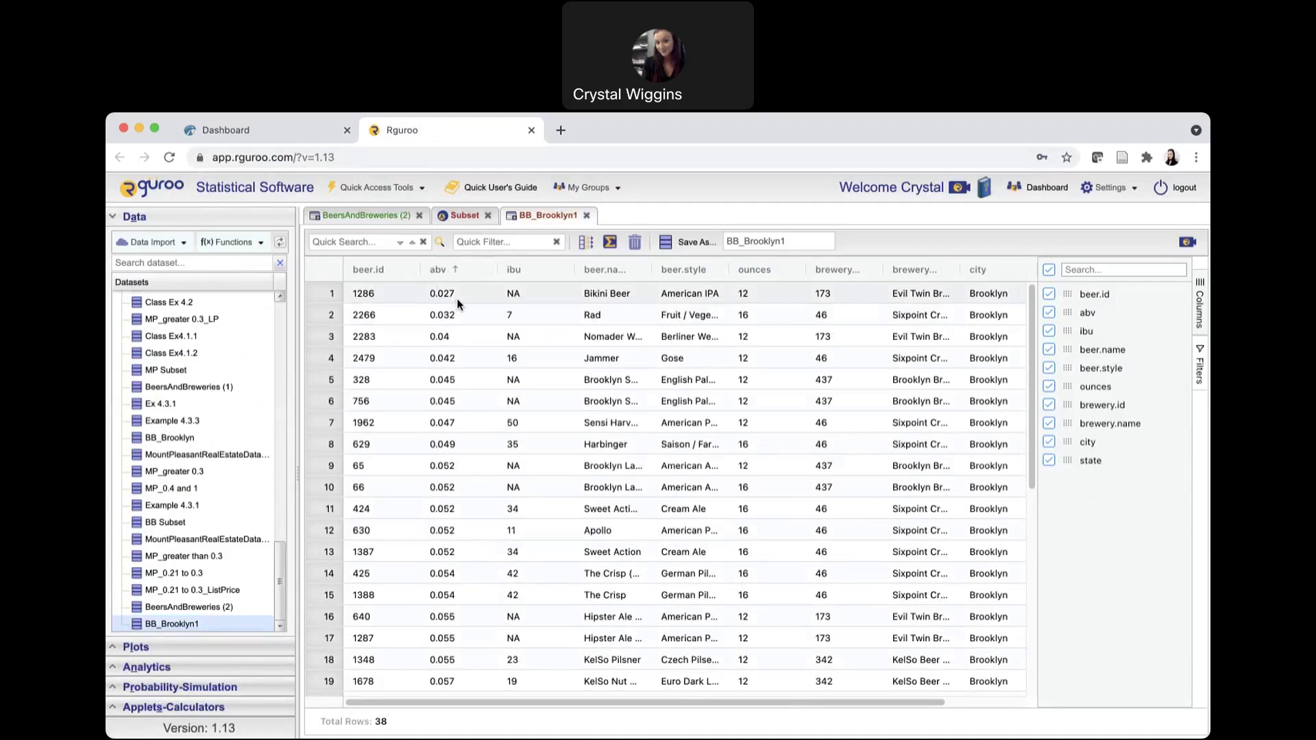
left_click(442, 271)
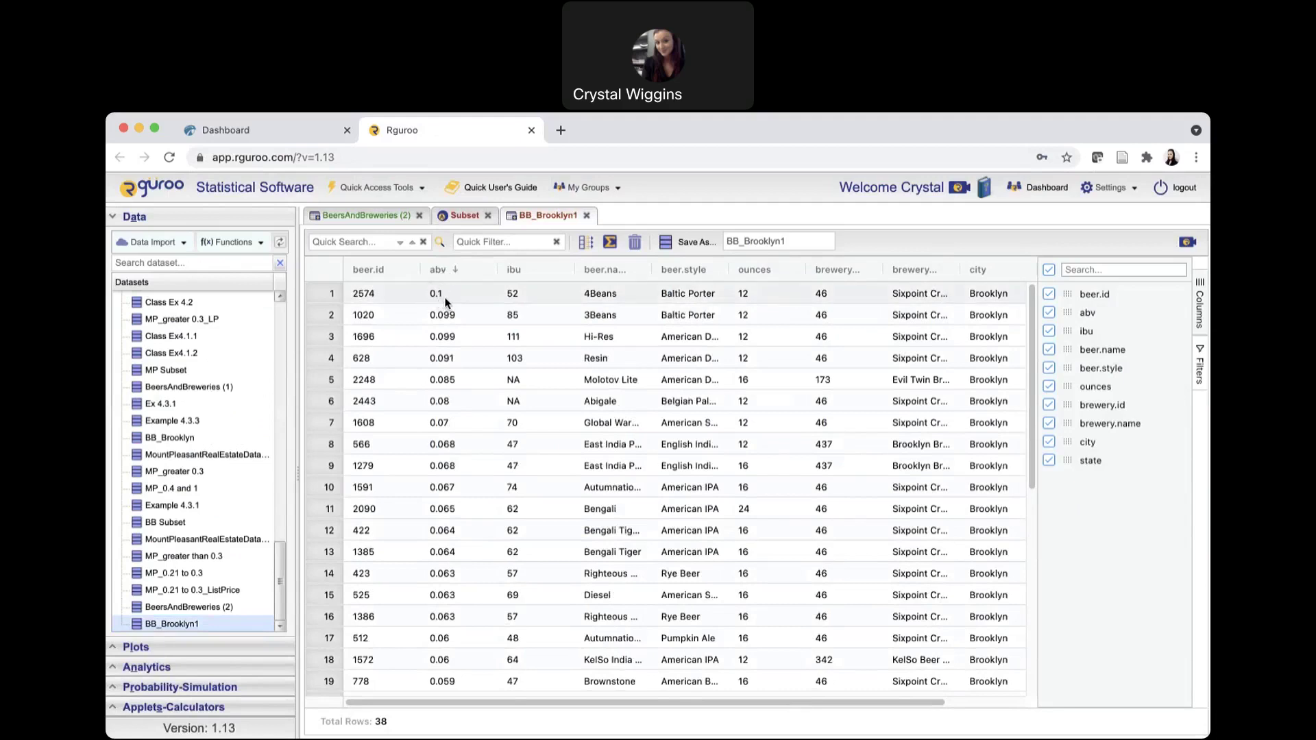
left_click(292, 129)
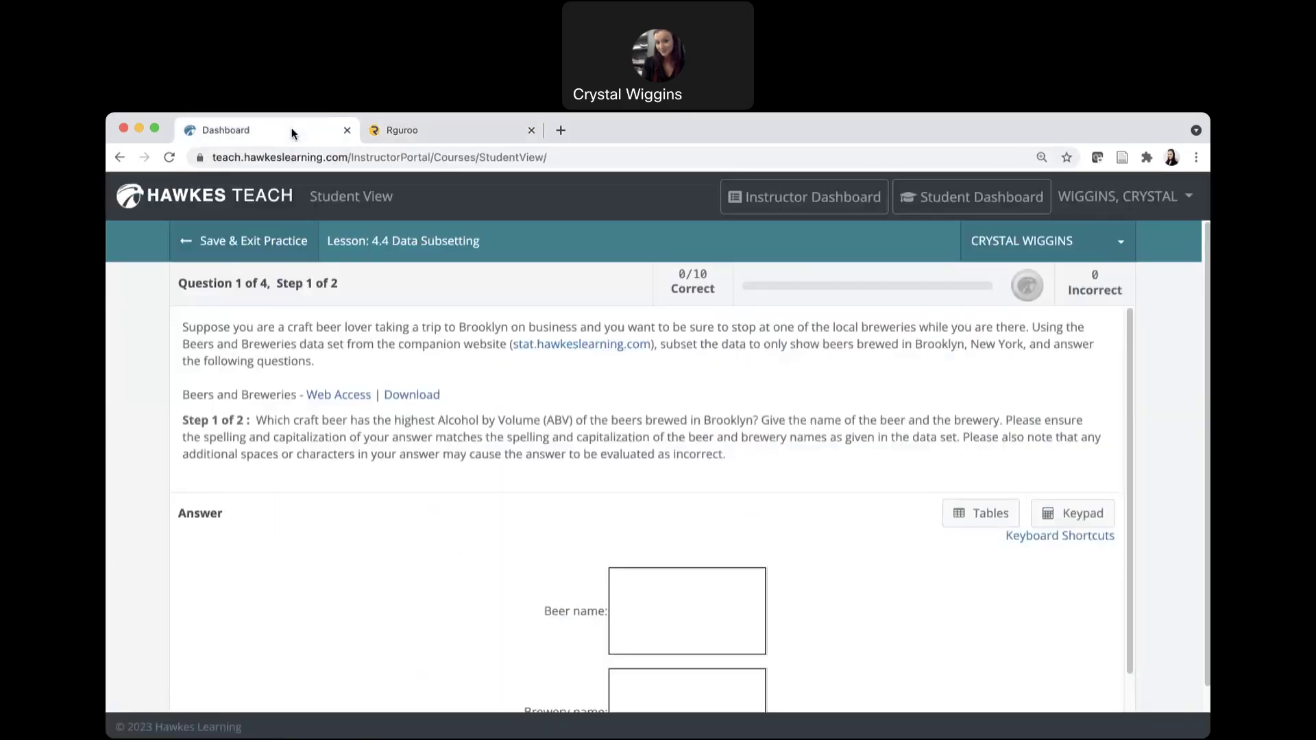
scroll(608, 475, "down", 2)
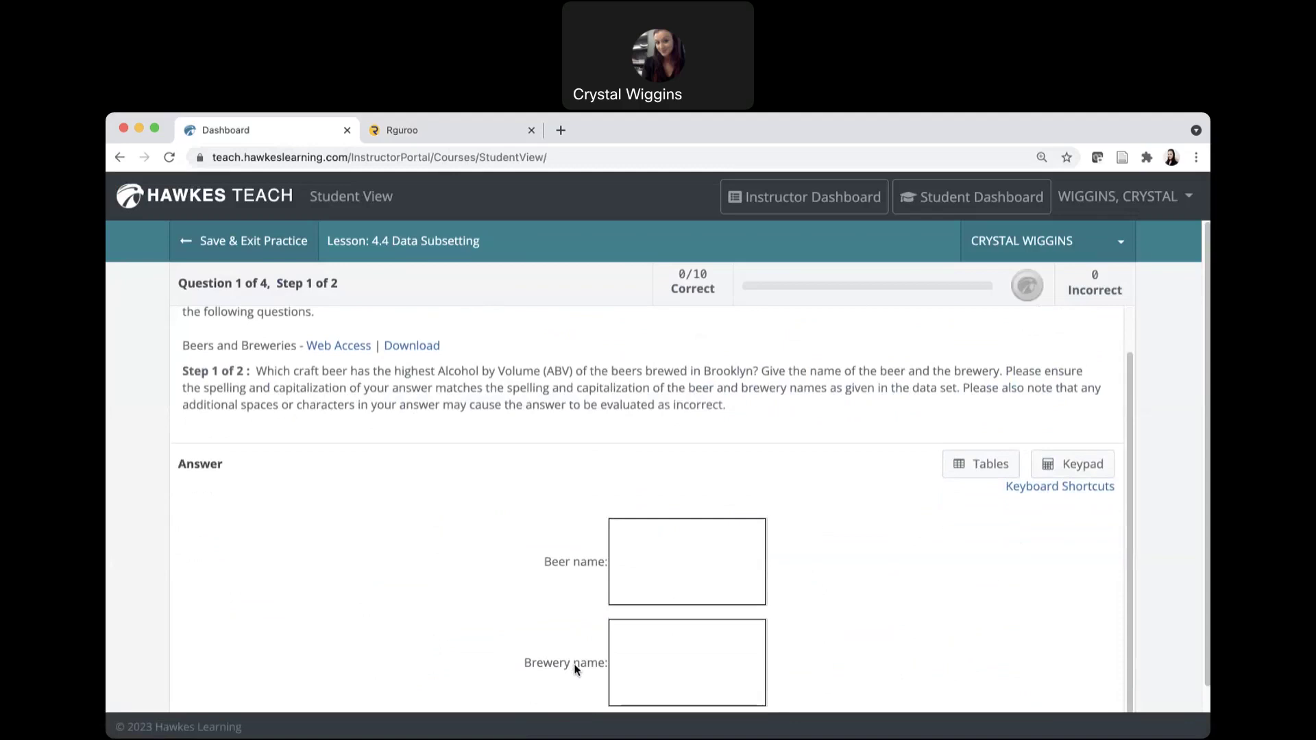
left_click(422, 134)
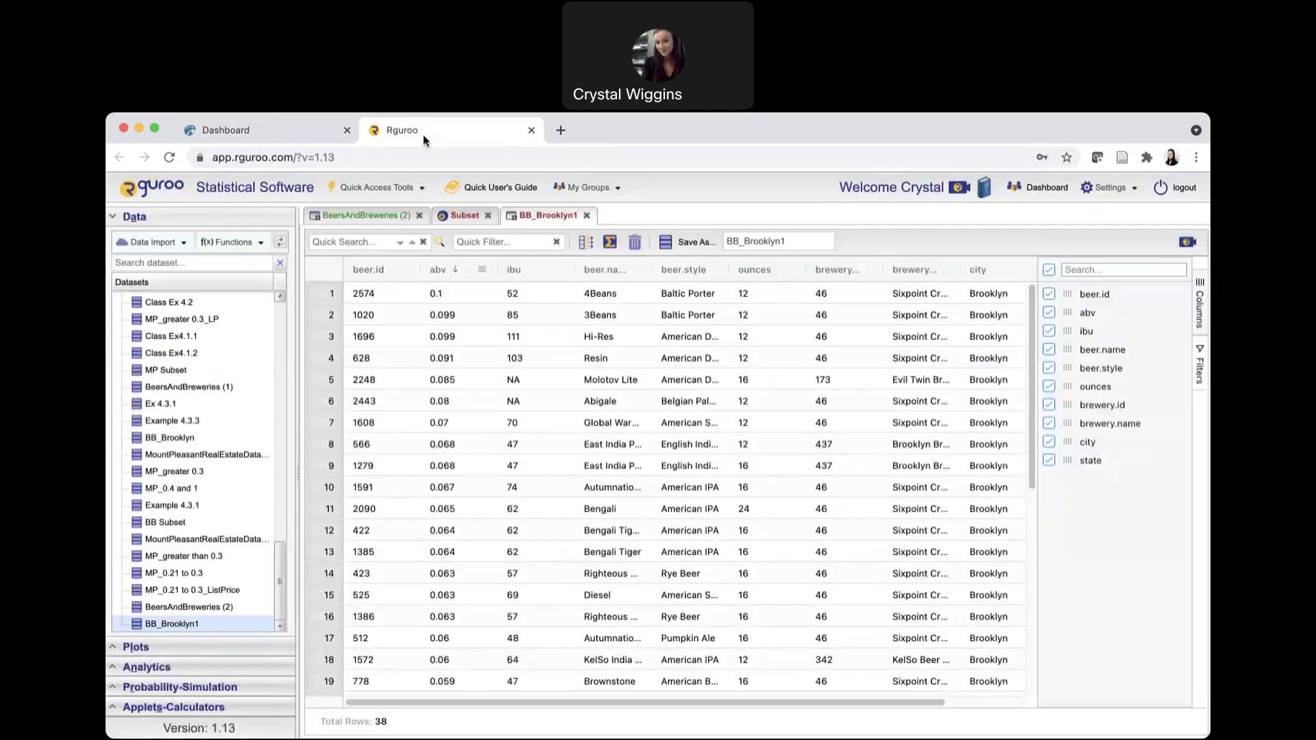
- Select the beer name in the first sorted row and enter 4Beans as the beer name answer in Hawkes
double_click(606, 294)
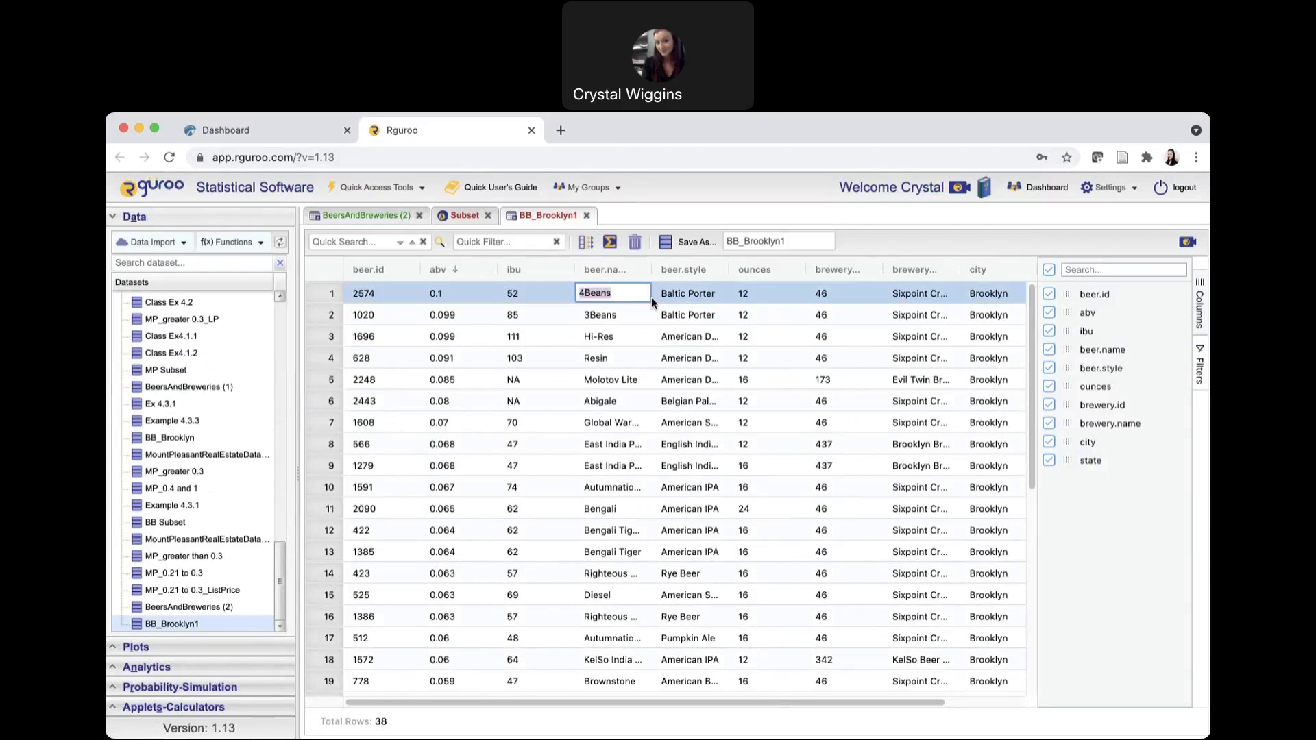
left_click(278, 128)
left_click(682, 576)
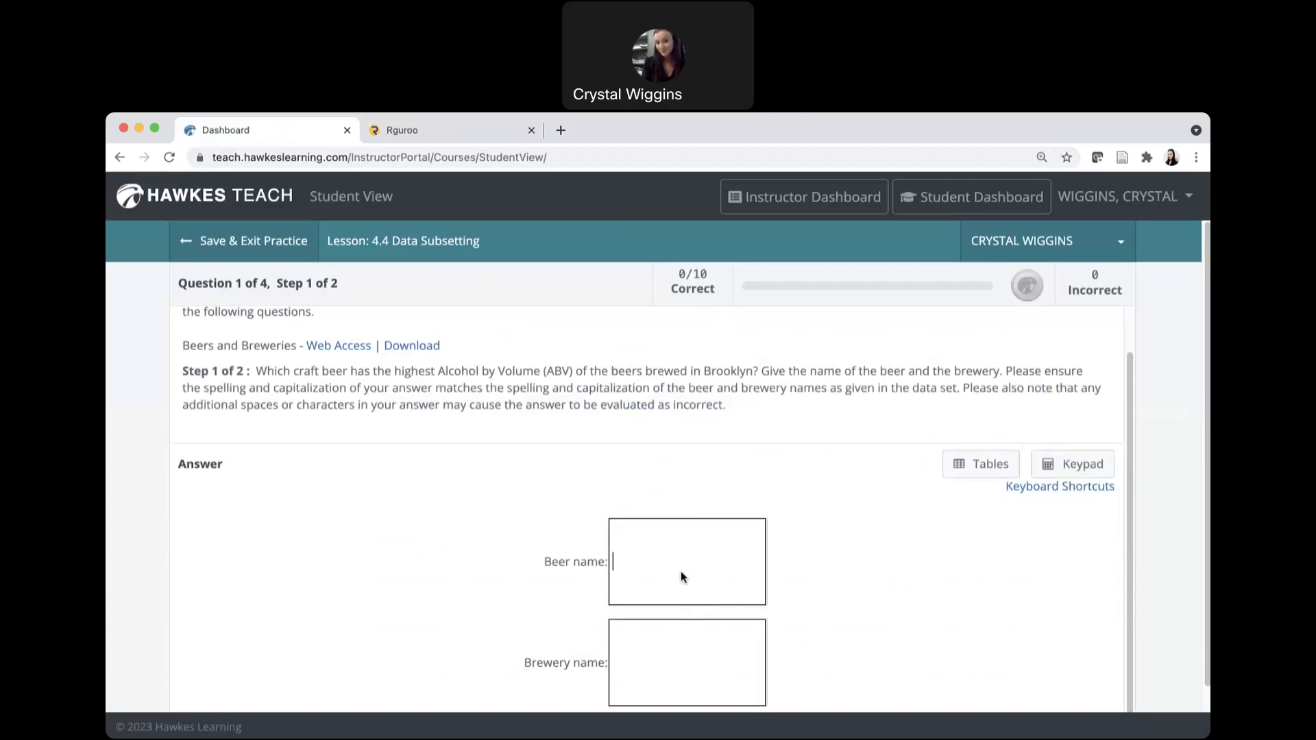
type("4Beans")
- Return to Rguroo and widen the brewery.id and brewery.name columns to show their full contents
left_click(442, 130)
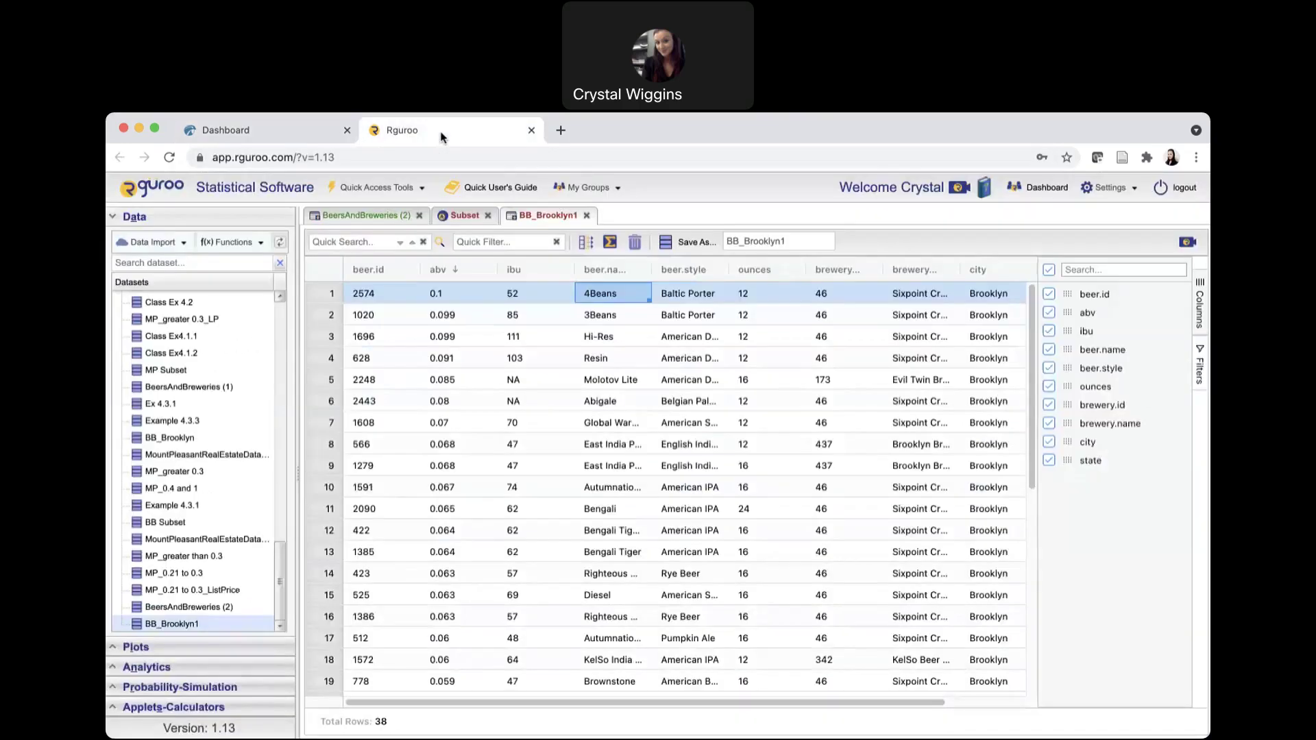
left_click(643, 293)
left_click_drag(884, 269, 899, 271)
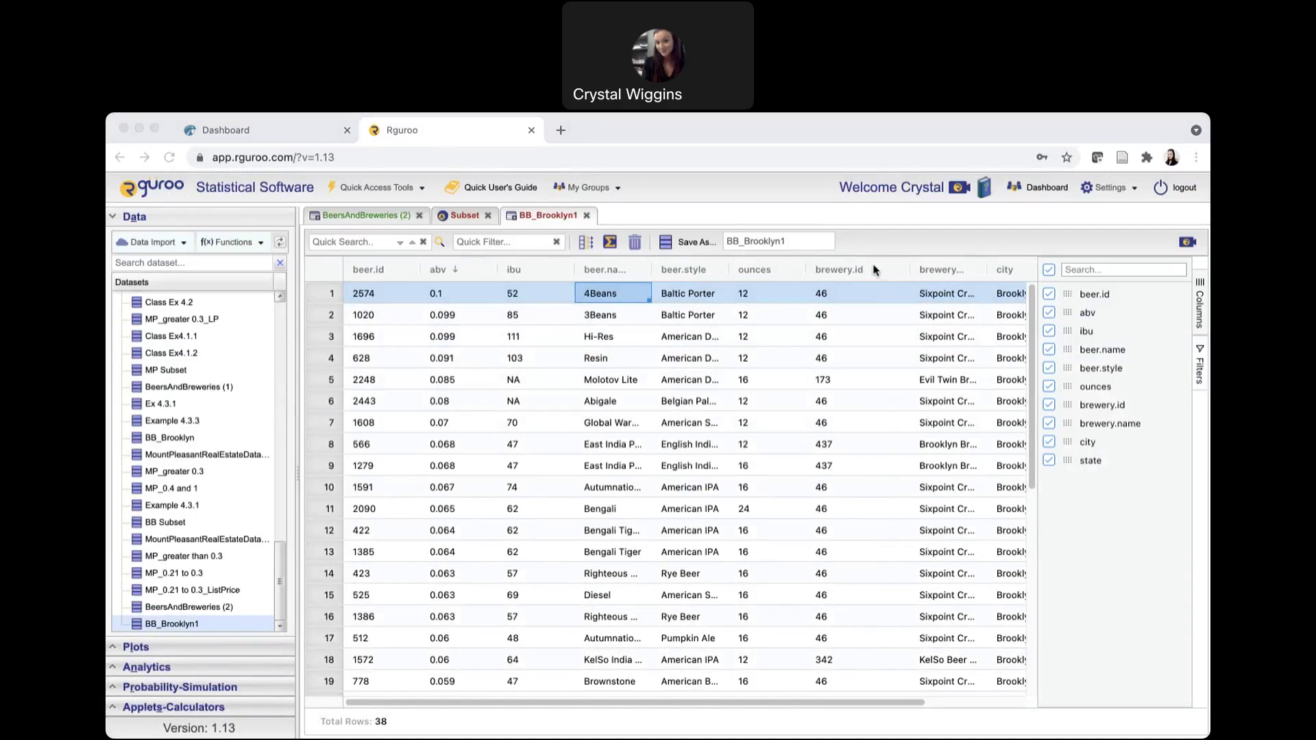
left_click(413, 179)
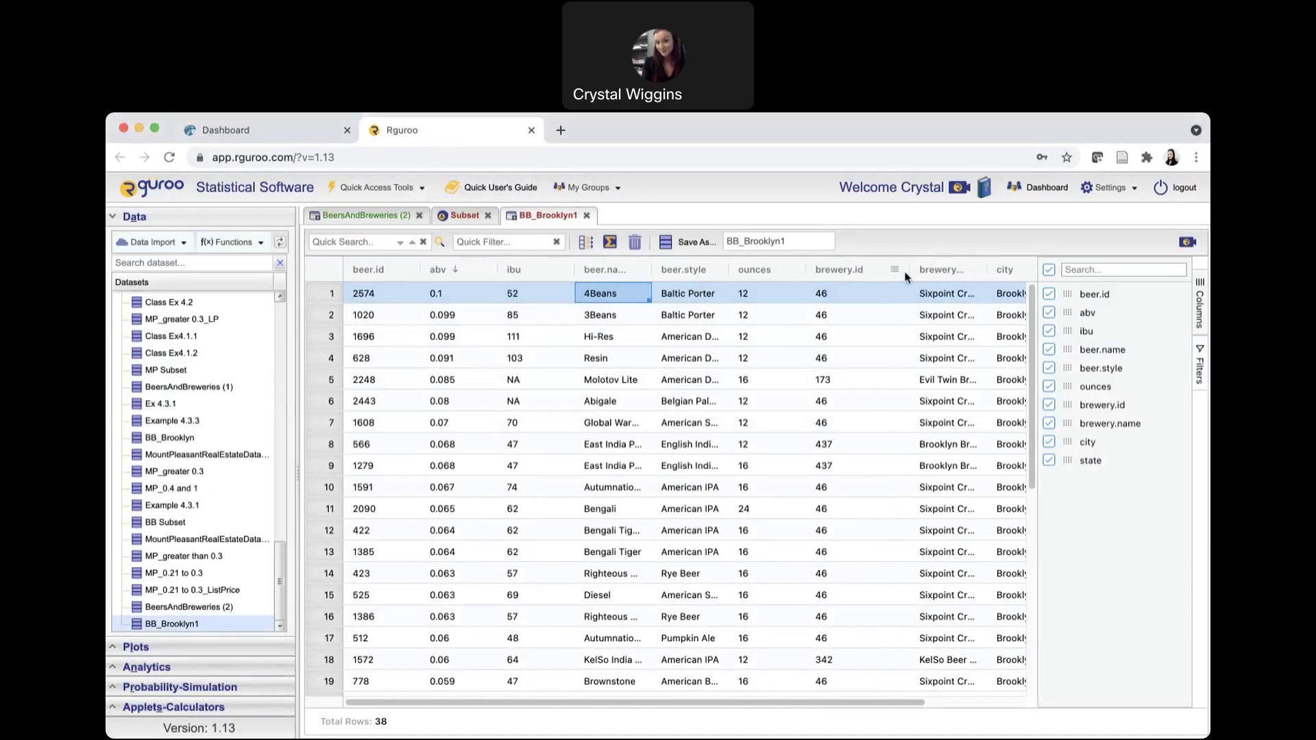
mouse_move(908, 269)
left_mouse_down()
mouse_move(978, 269)
mouse_move(890, 269)
left_mouse_up()
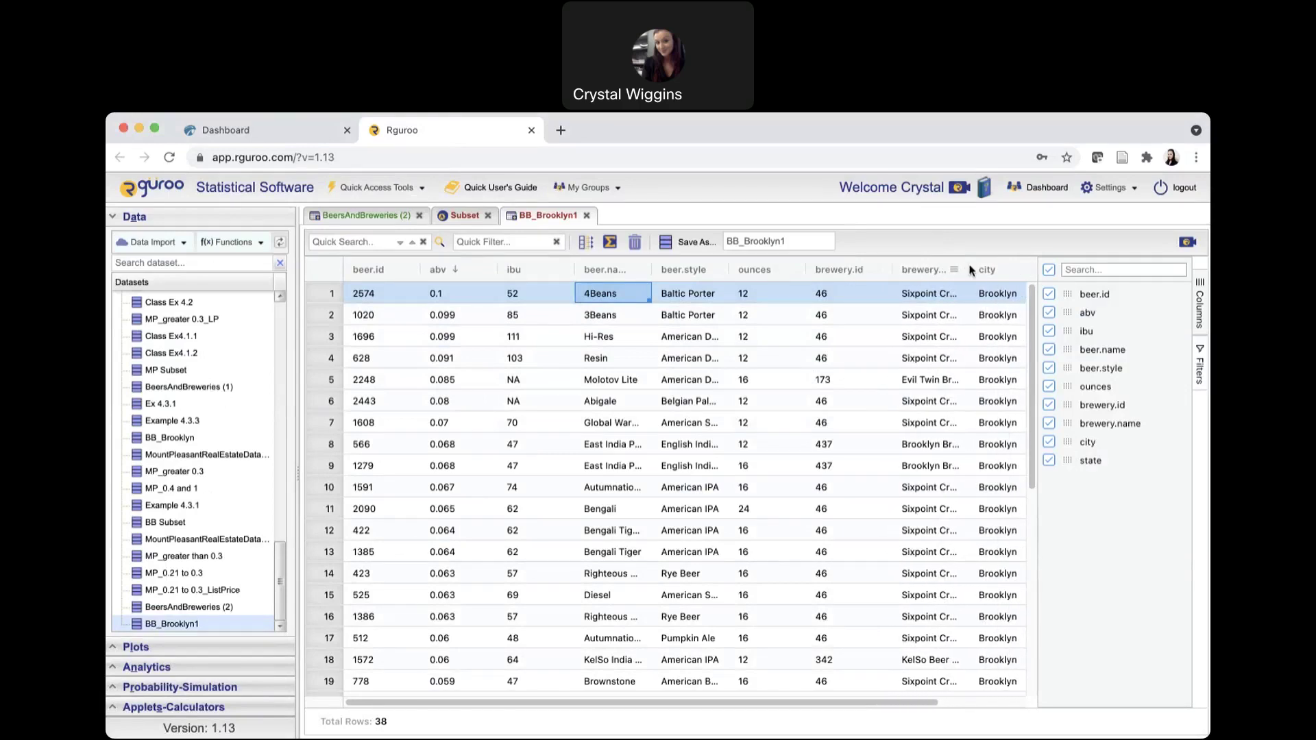
left_click_drag(969, 267, 1006, 267)
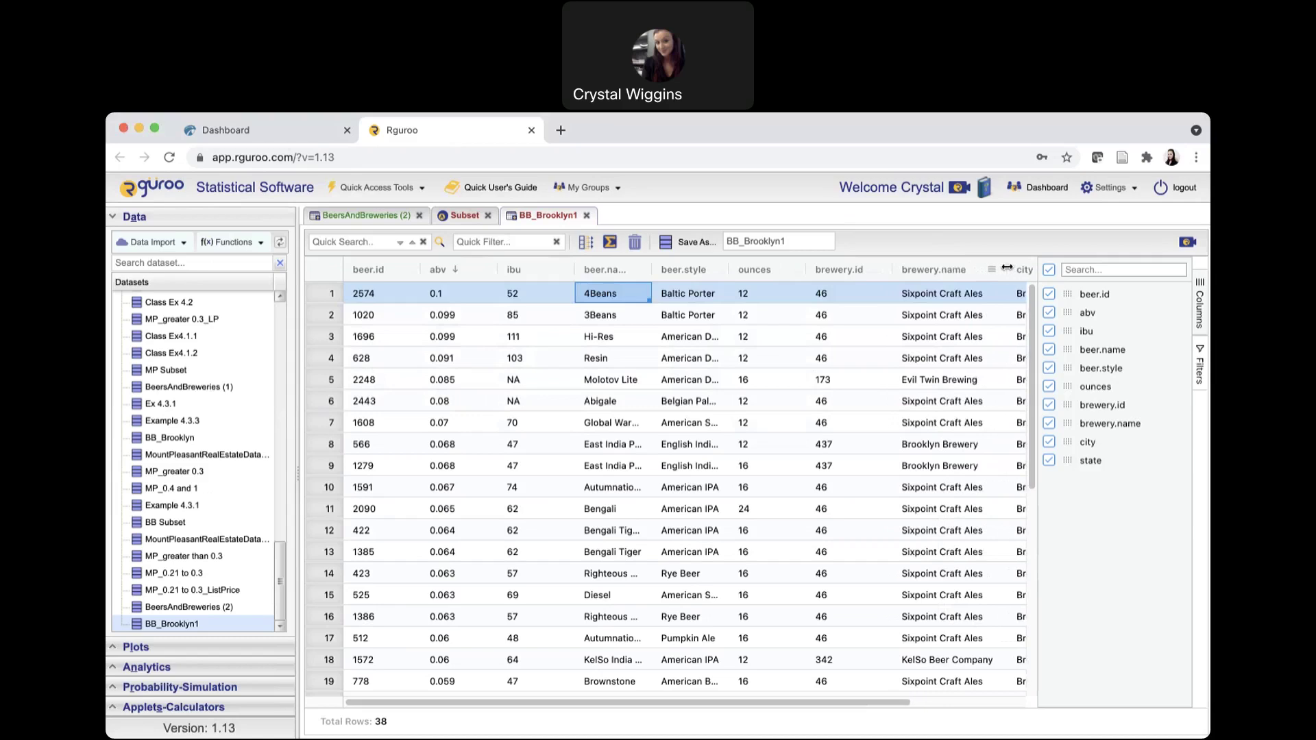
- Copy Sixpoint Craft Ales from the first row into the Hawkes brewery name answer and submit the answers
double_click(939, 293)
key("super+c")
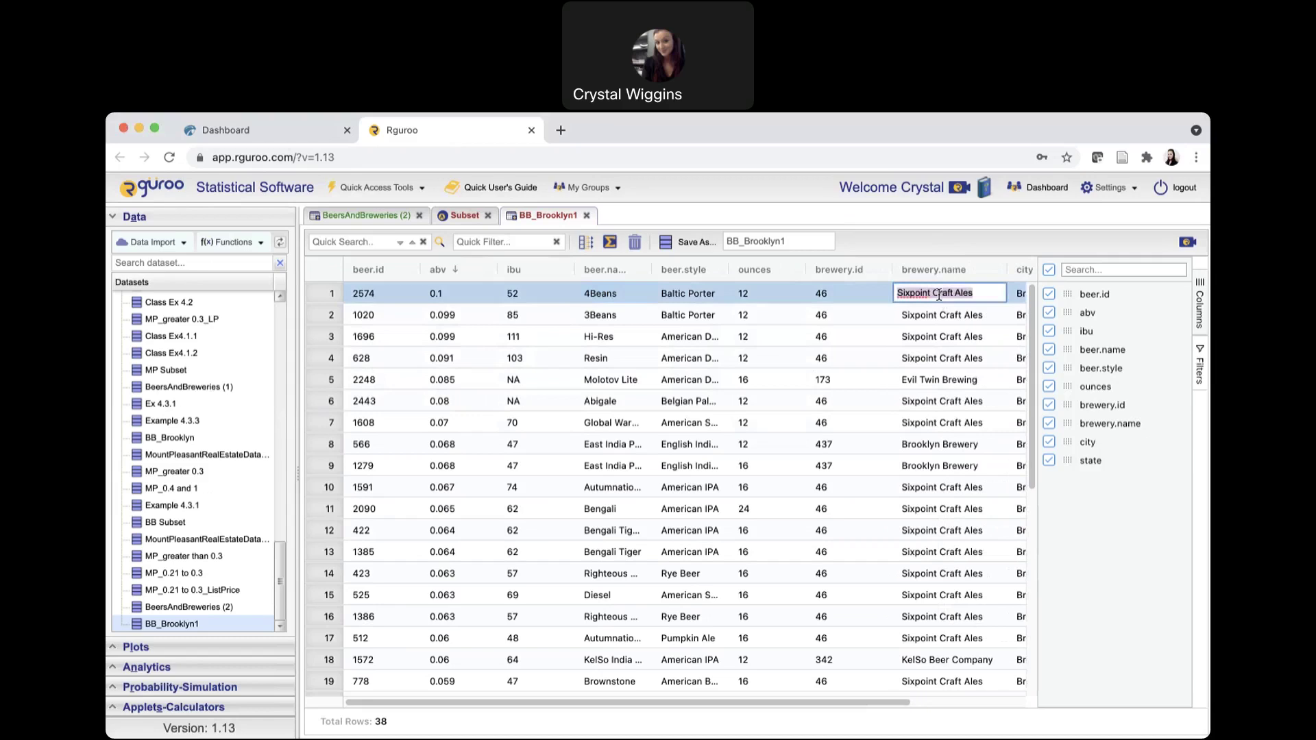
left_click(283, 133)
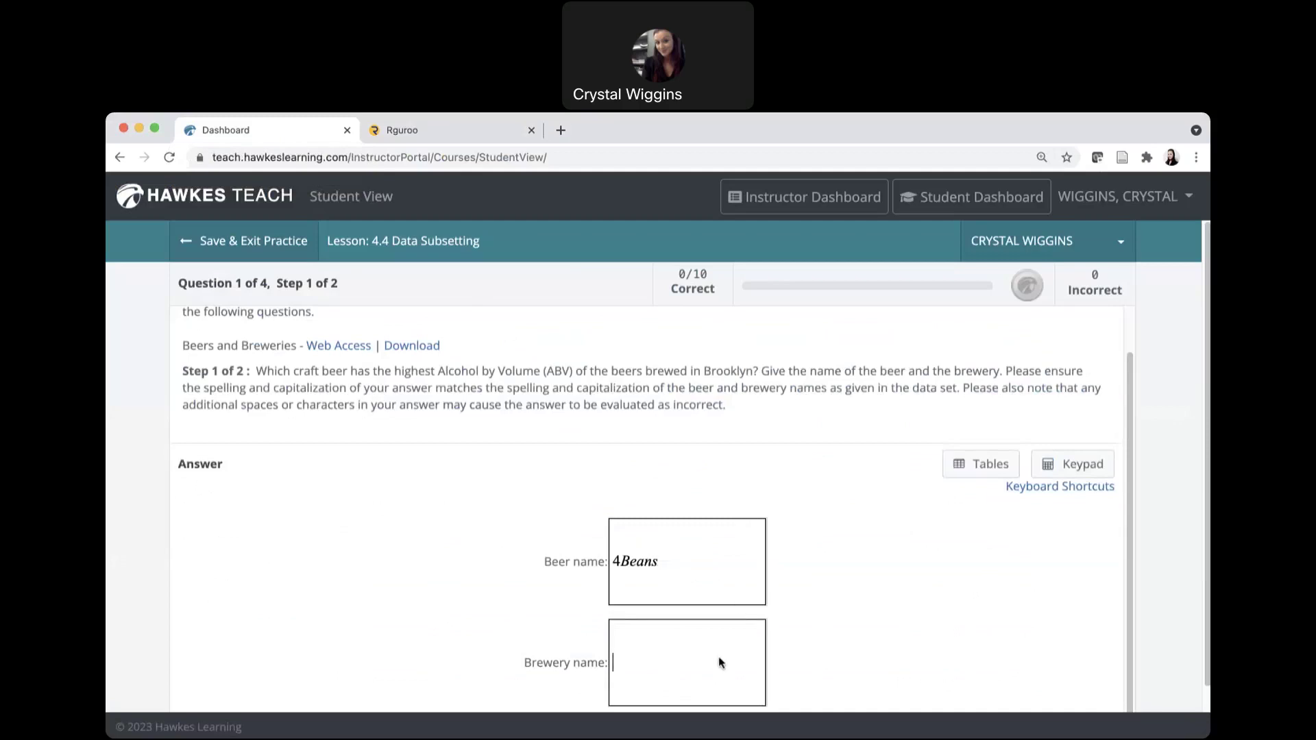
key("super+v")
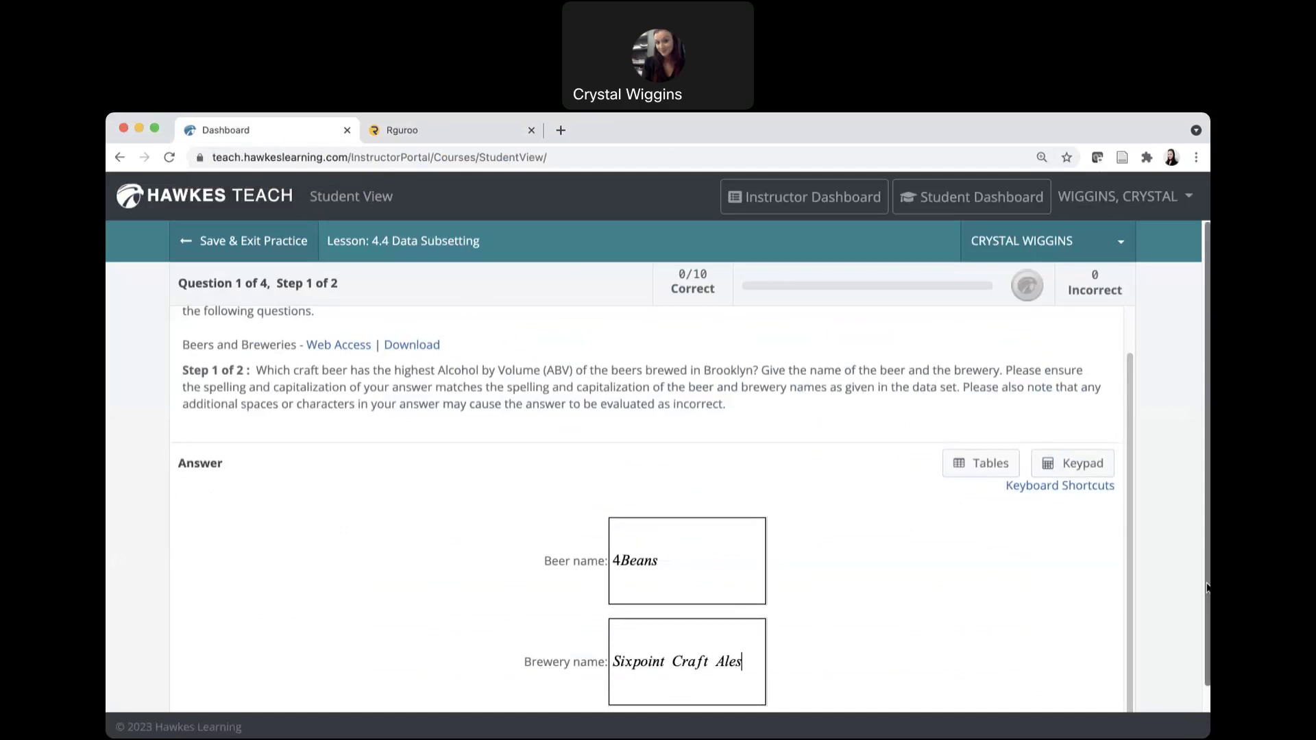
scroll(1175, 599, "down", 2)
left_click(1073, 689)
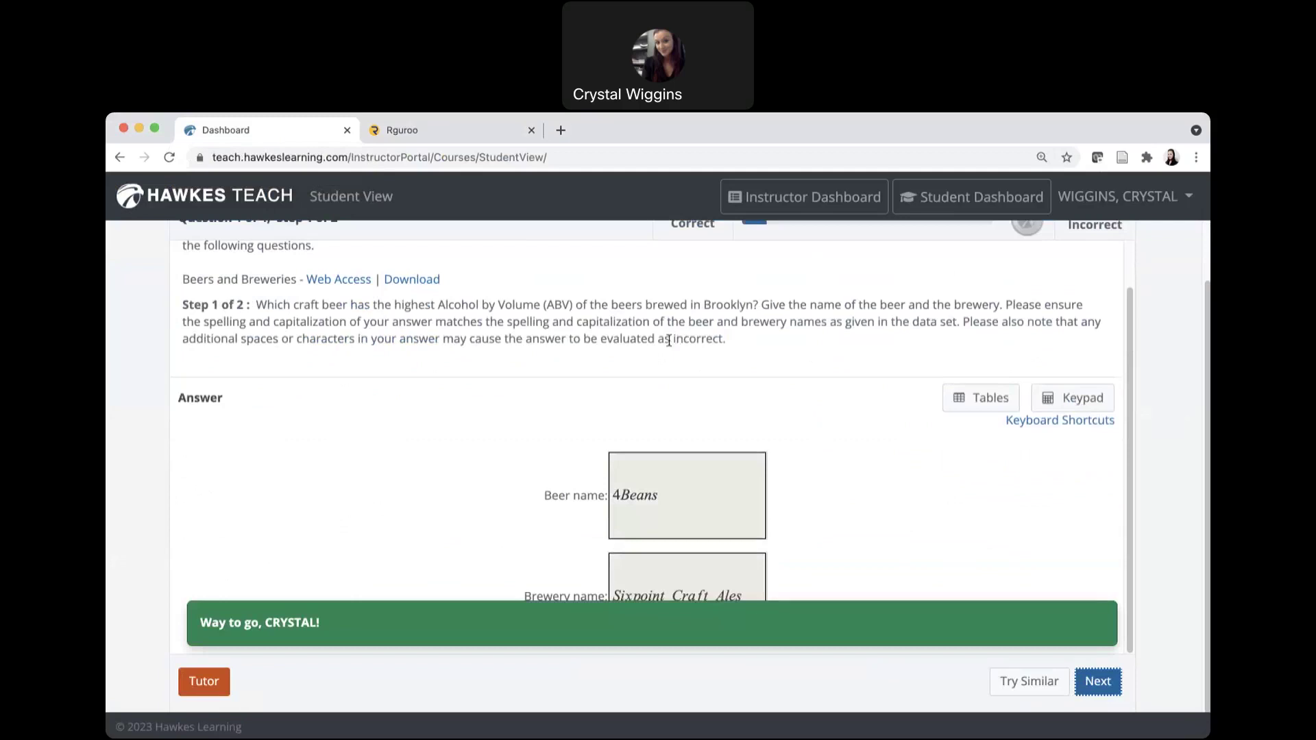
- Review the question text and highlight "Brooklyn" in the subsetting instruction
scroll(669, 340, "up", 2)
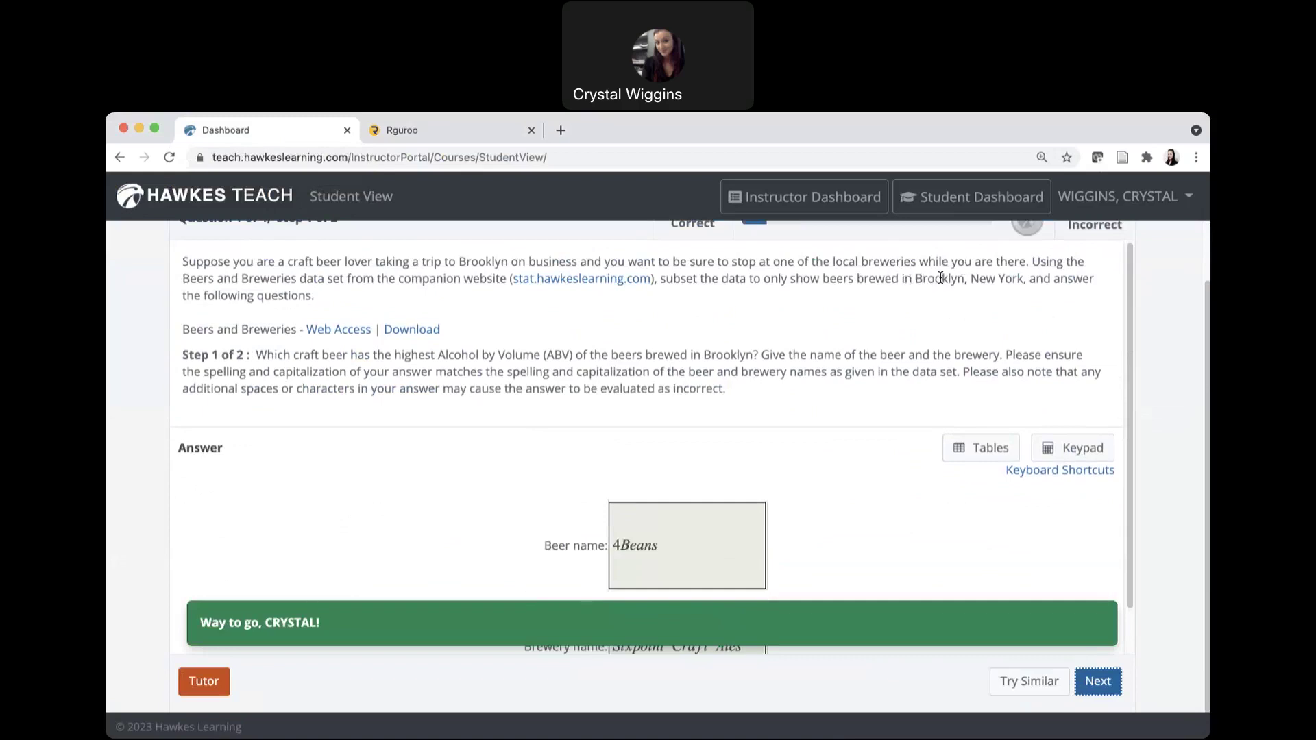
left_click_drag(914, 278, 964, 285)
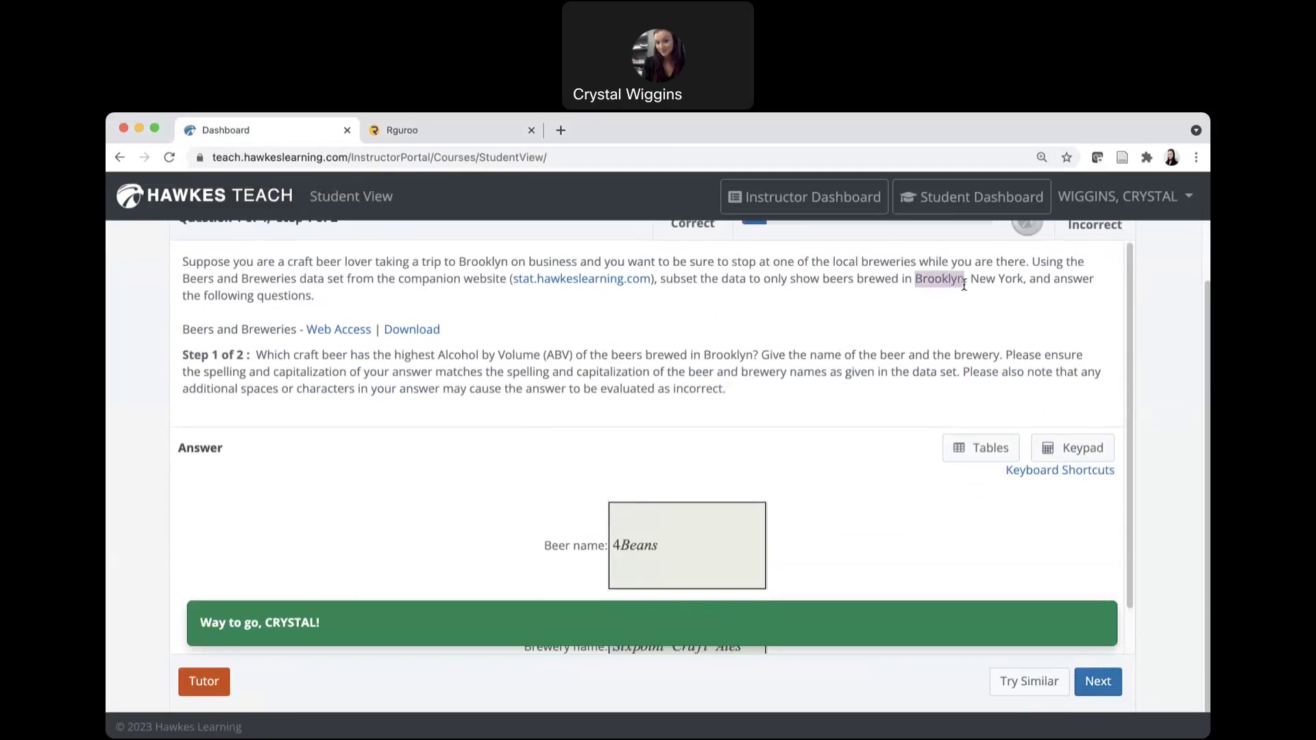